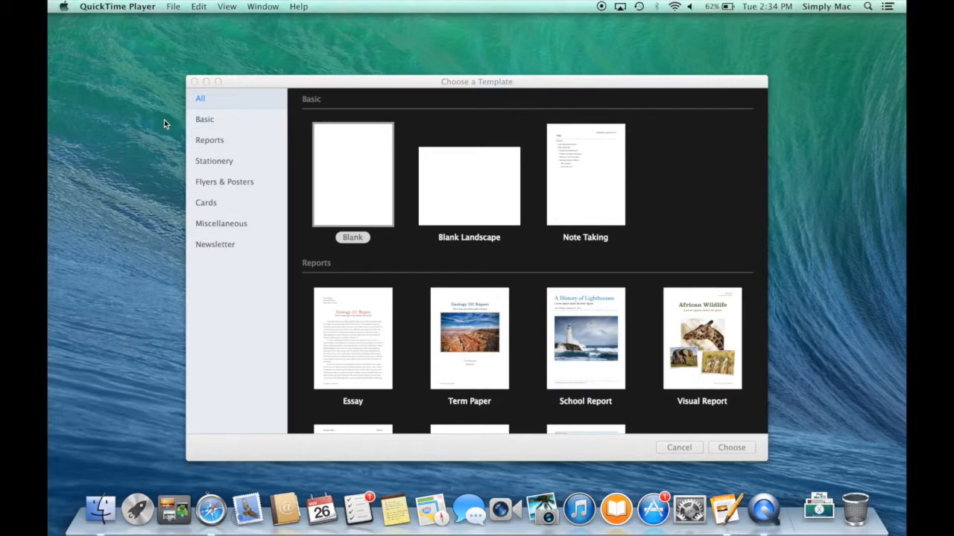
Step: Browse the available templates and create a new document from the Blank template
click(394, 86)
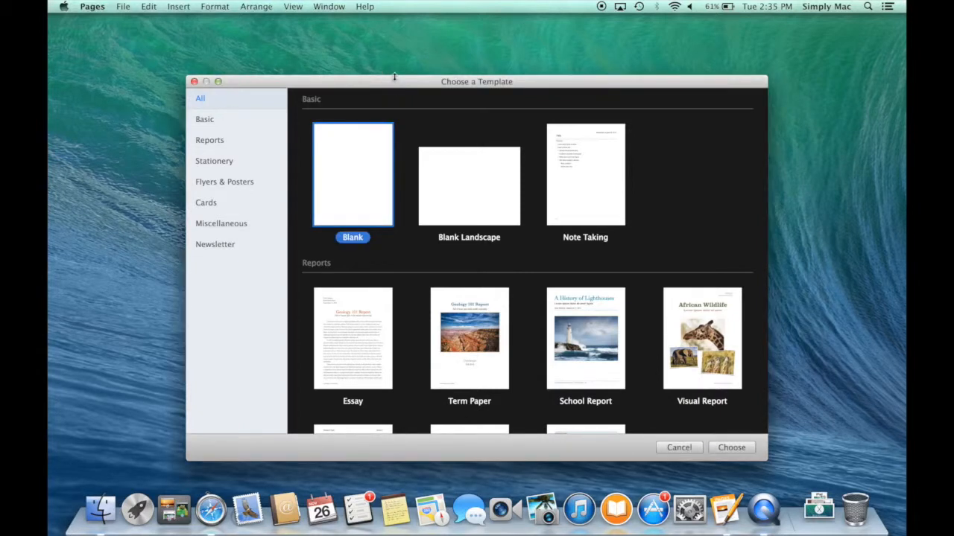
scroll(680, 228, down, 8)
scroll(680, 229, down, 10)
scroll(679, 231, up, 5)
scroll(679, 229, up, 10)
click(363, 185)
double_click(363, 185)
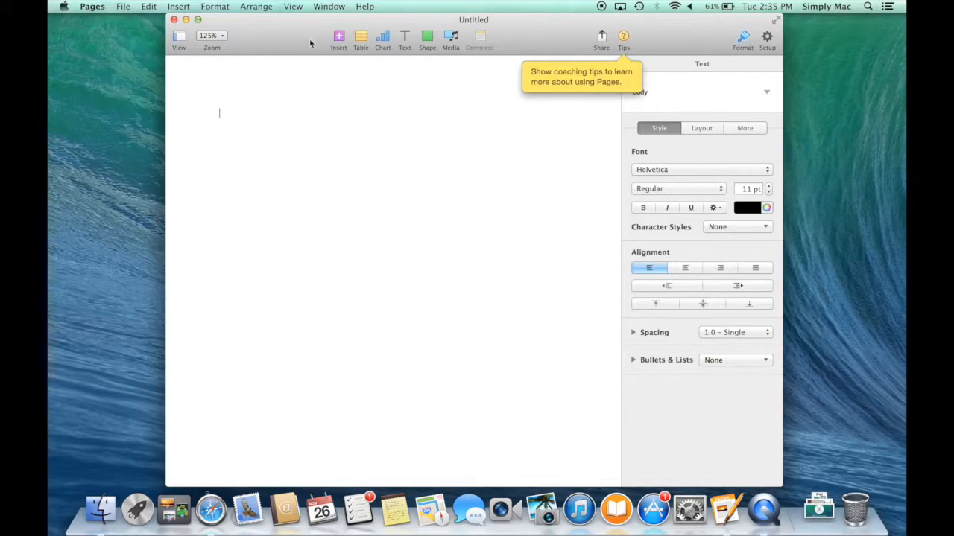
Step: Review the insertable items, such as page breaks and footnotes, and look over the coaching tips before hiding them
click(339, 37)
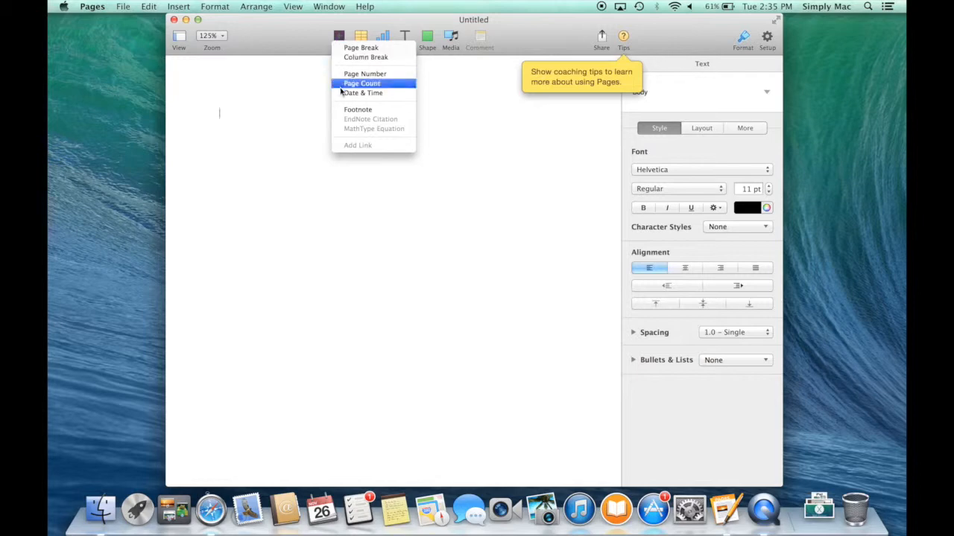
click(340, 37)
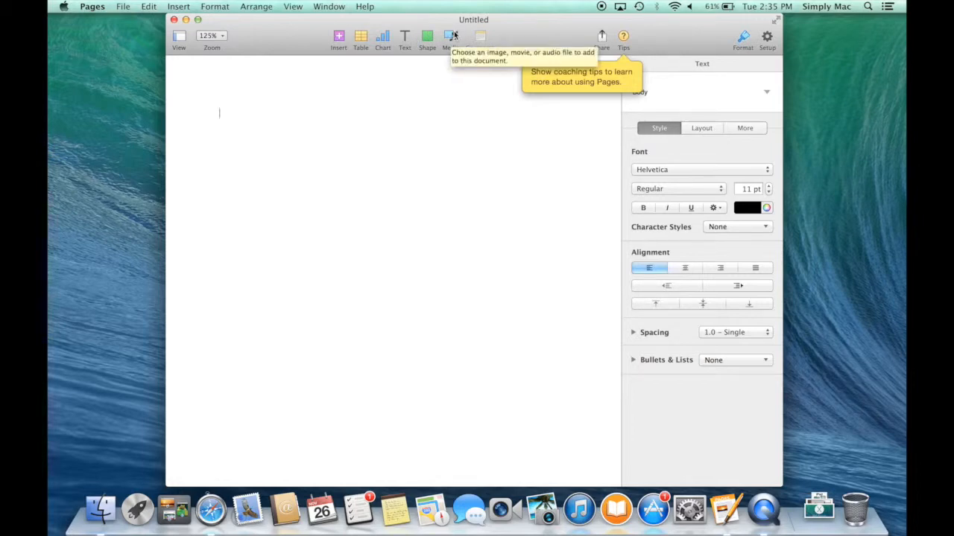
click(623, 39)
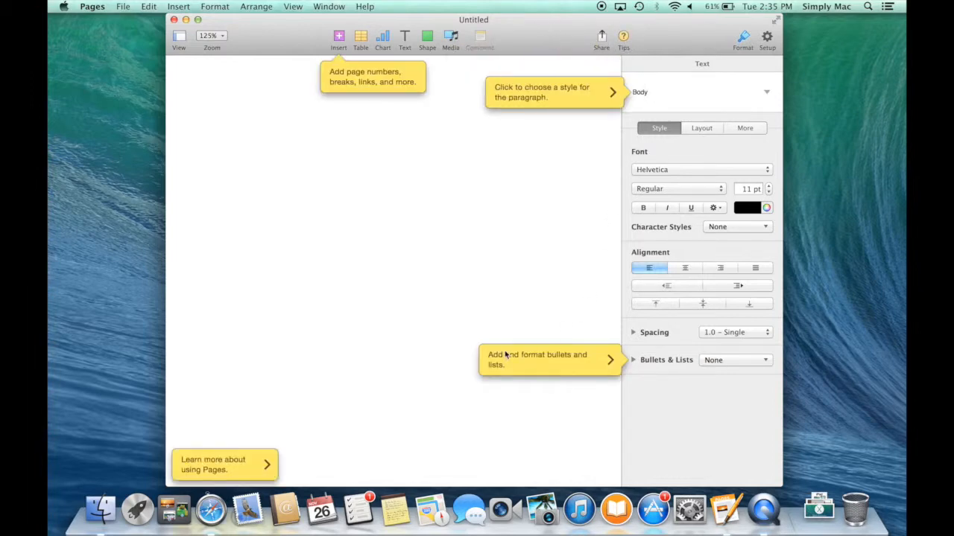
click(624, 39)
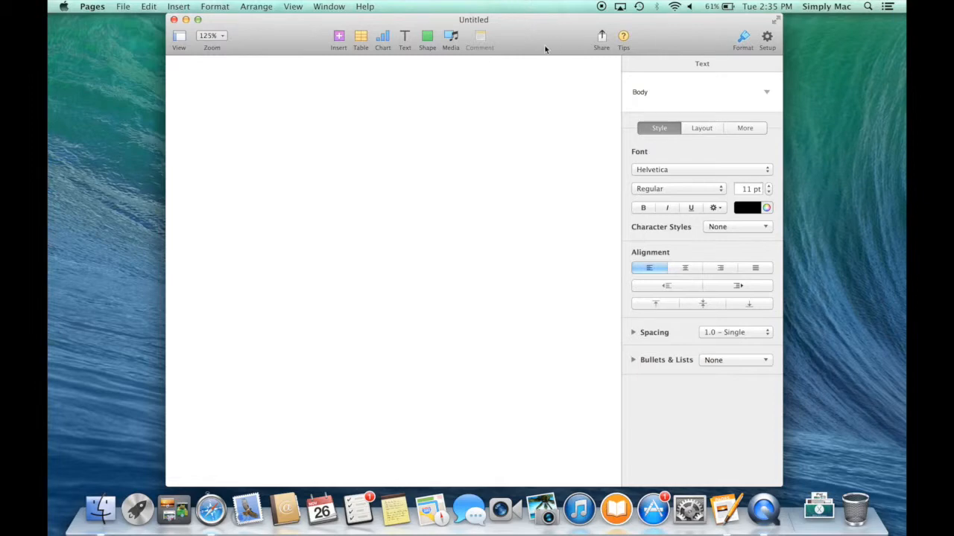
Step: Find and launch the iWork '09 version of Pages, and create a blank word processing document in it
key(super+space)
text(q)
key(BackSpace)
text(pages)
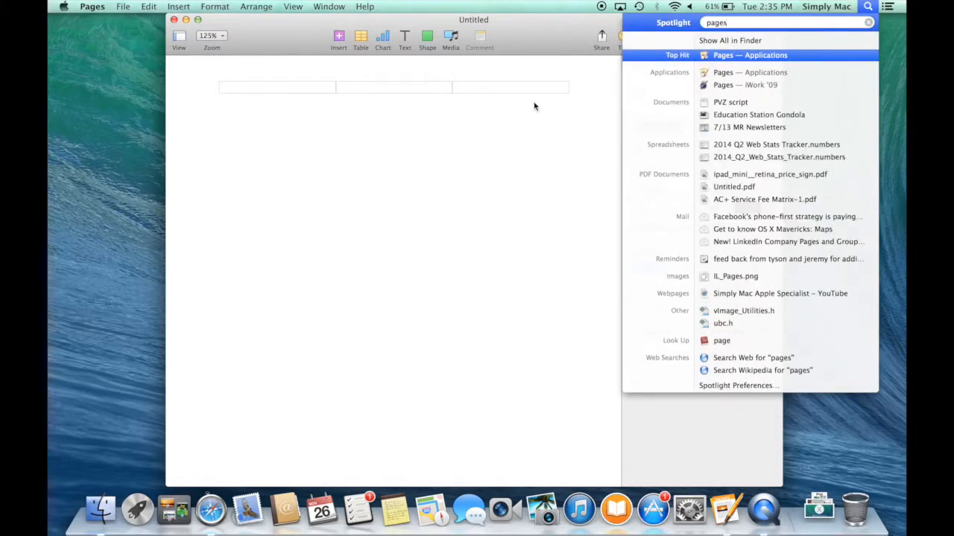
key(Down)
key(Down)
key(Return)
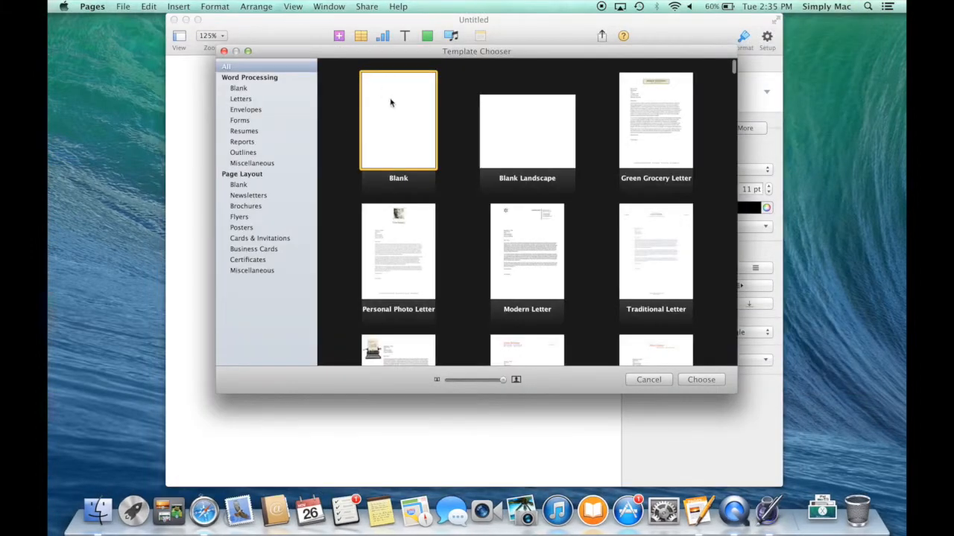
double_click(397, 109)
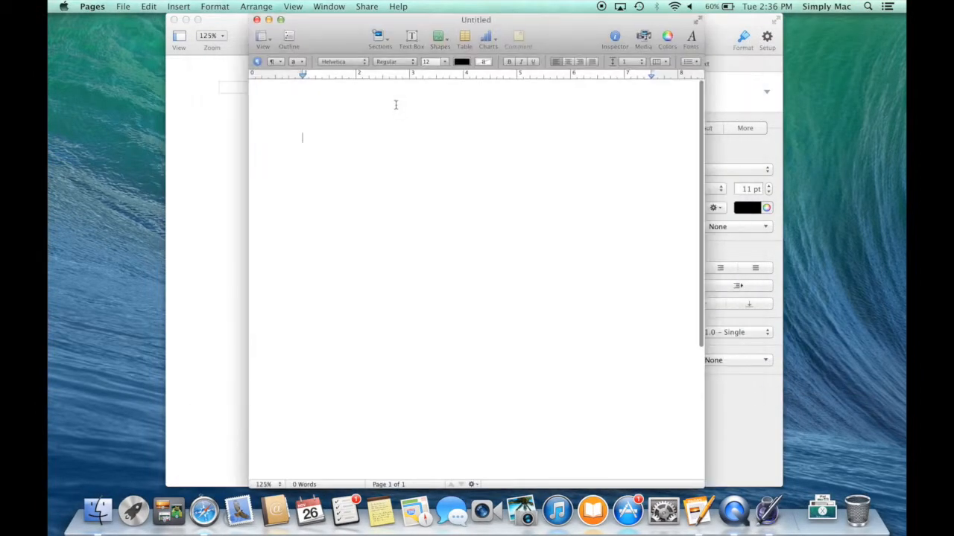
Step: Spread the iWork '09 and new Pages windows apart, compare their toolbars, and return to the new Pages document
drag(551, 19, 670, 2)
key(super+Tab)
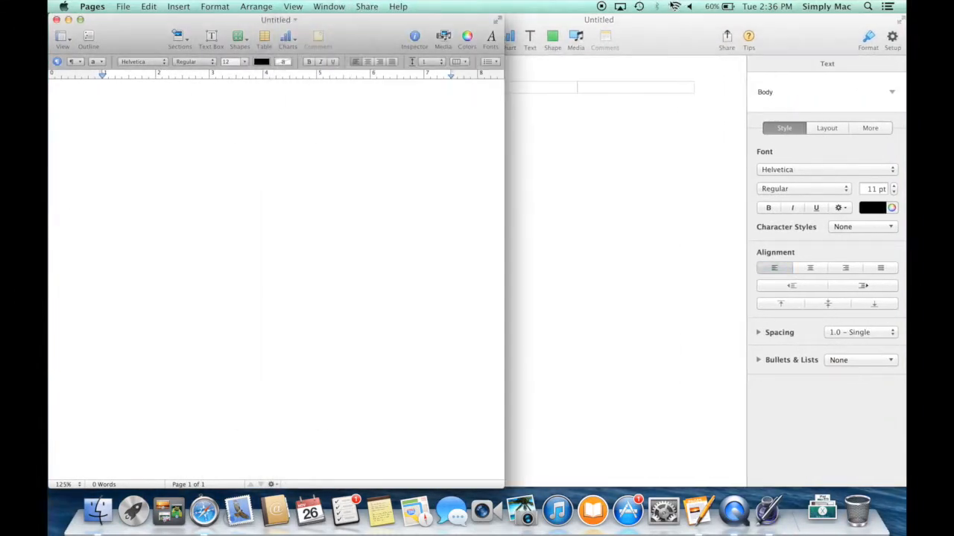
key(super+Tab)
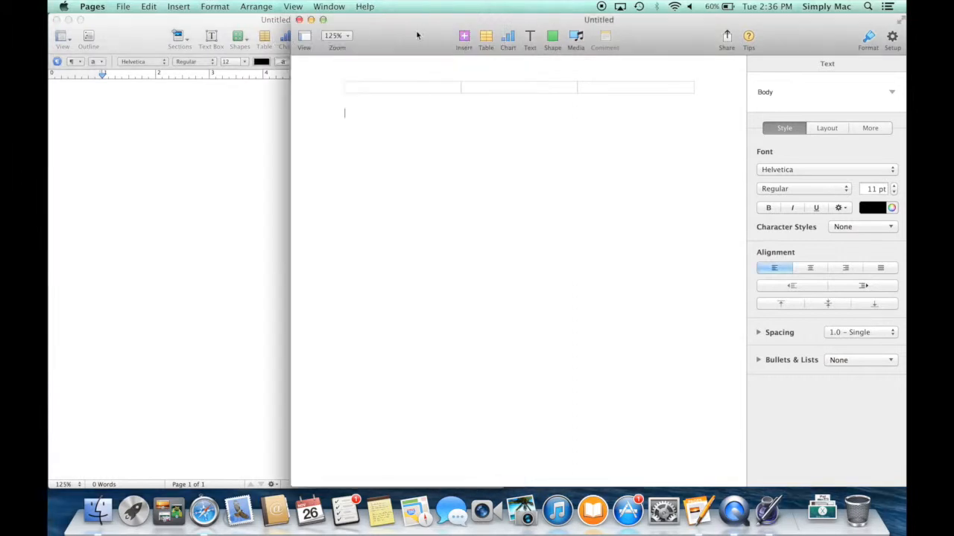
key(super+Tab)
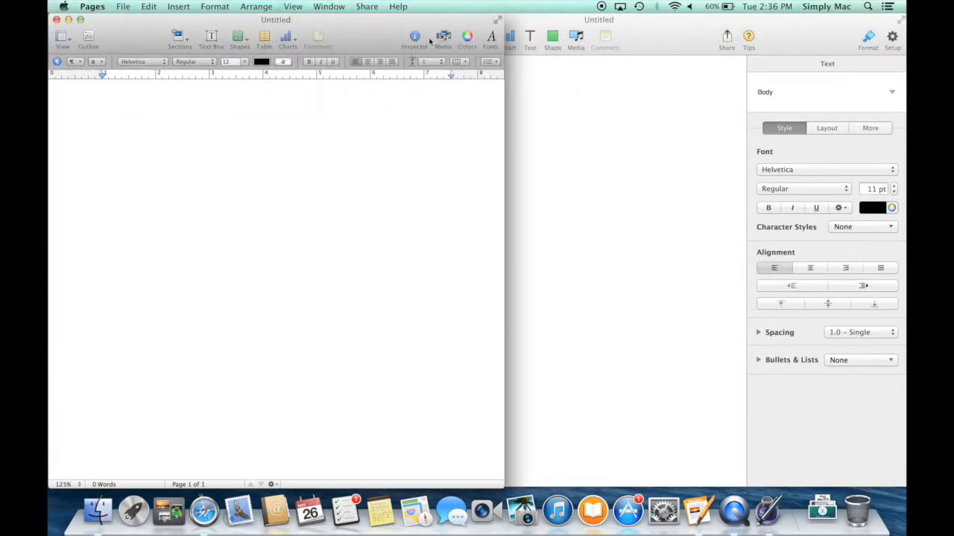
click(608, 44)
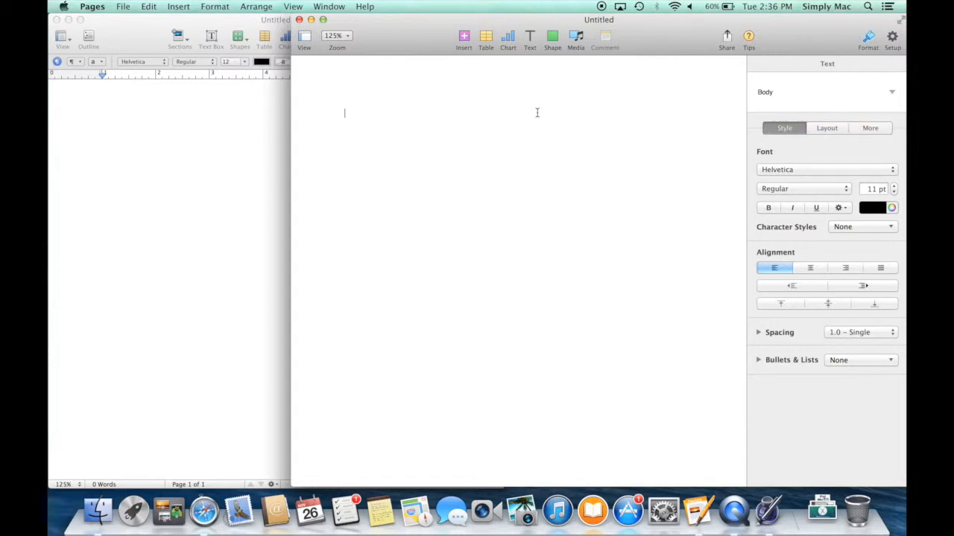
Step: Insert a table with a header row and review its table, cell, text and arrangement options
click(486, 43)
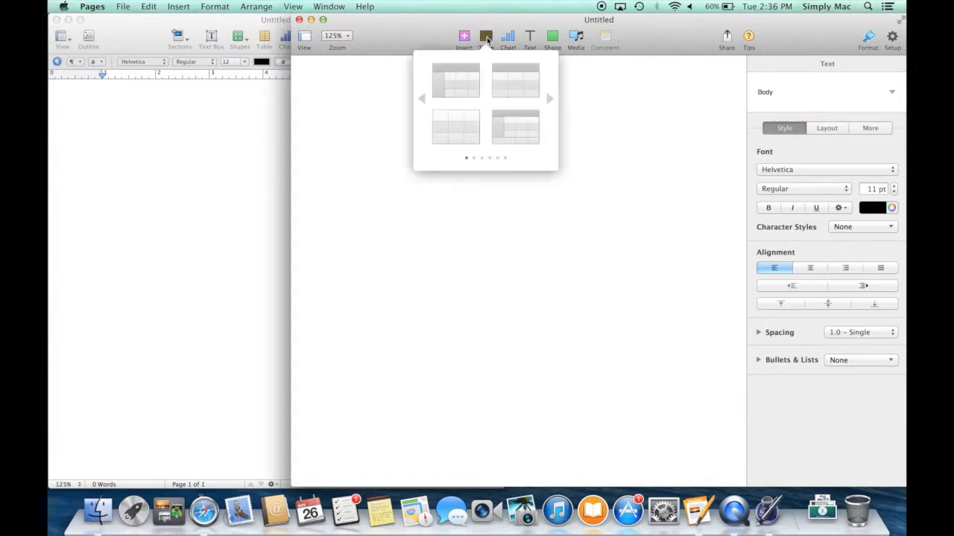
click(512, 79)
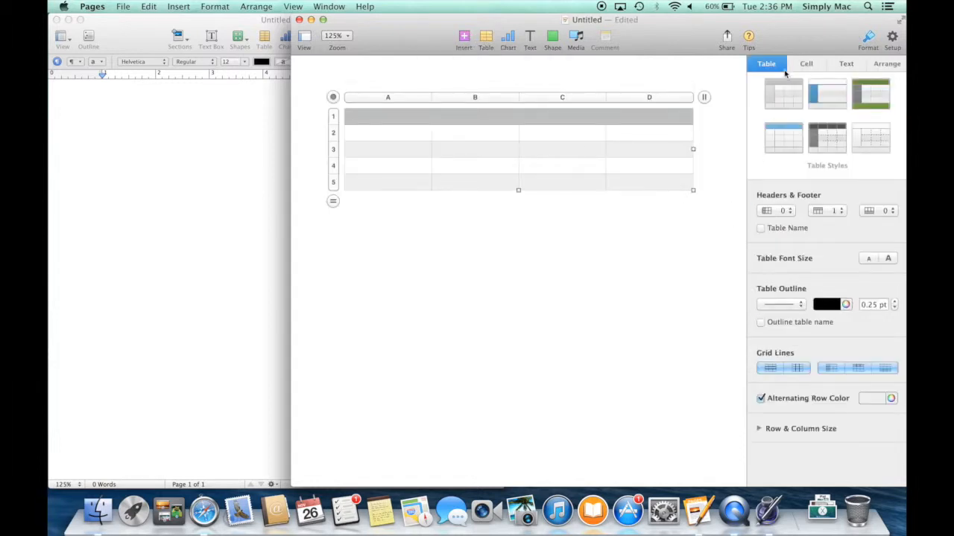
click(805, 65)
click(852, 65)
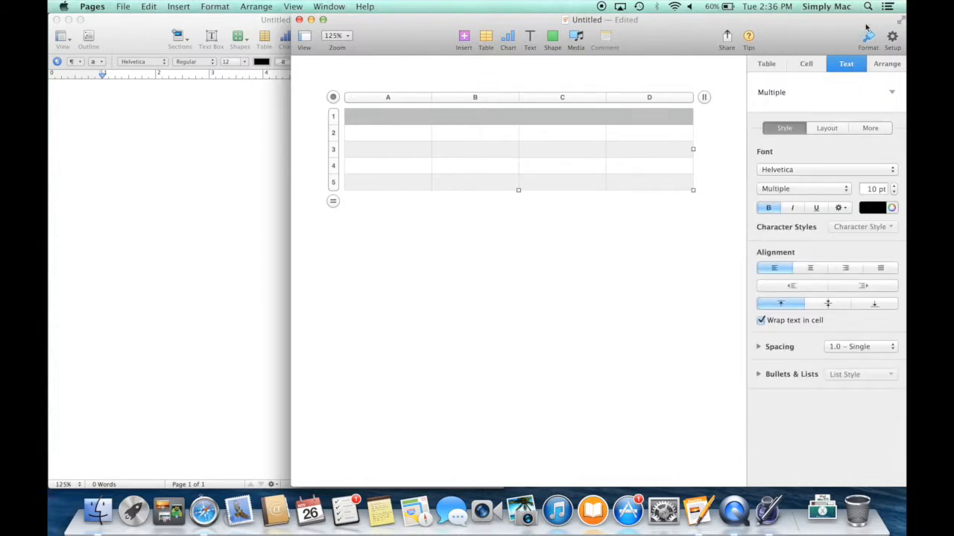
click(885, 67)
click(768, 65)
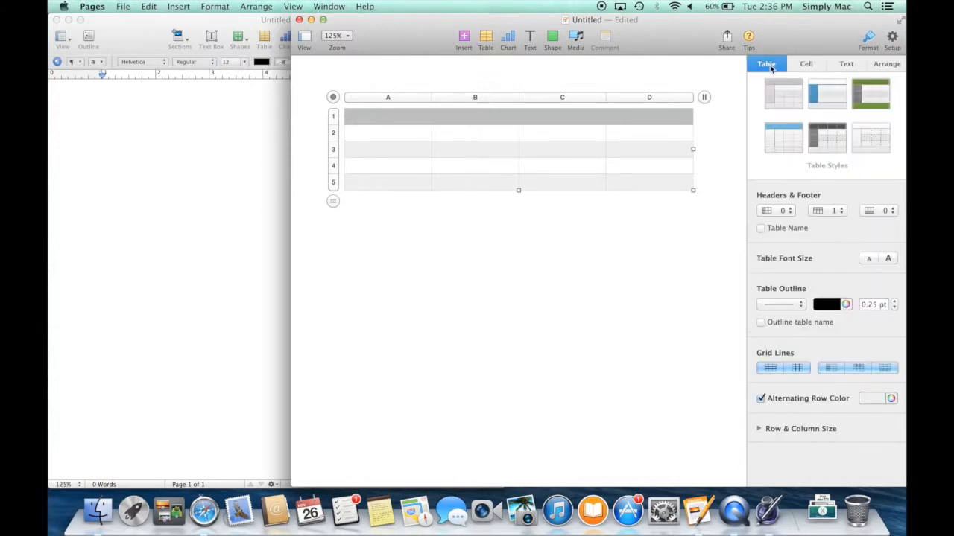
click(433, 248)
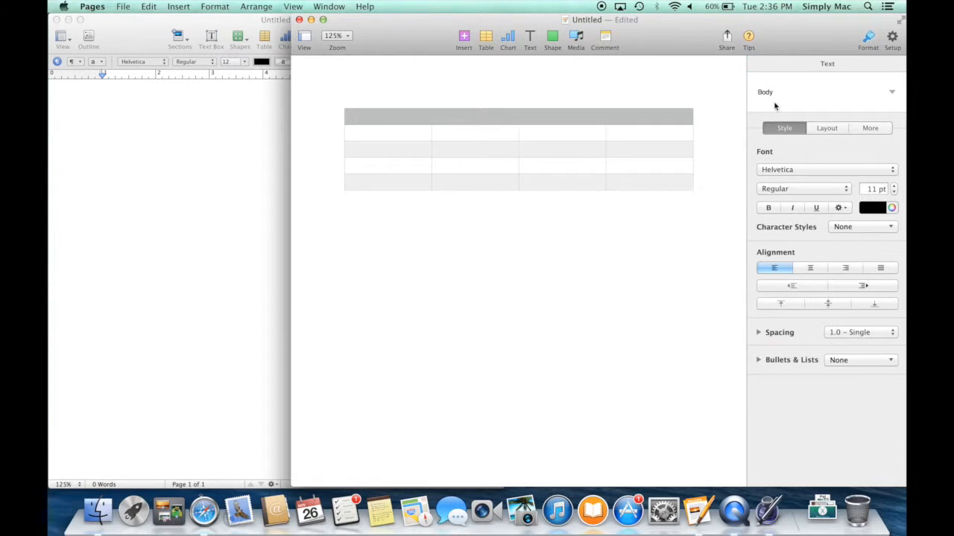
Step: Insert a 2D column chart and move it above the table, near the page's left margin
click(508, 40)
click(469, 117)
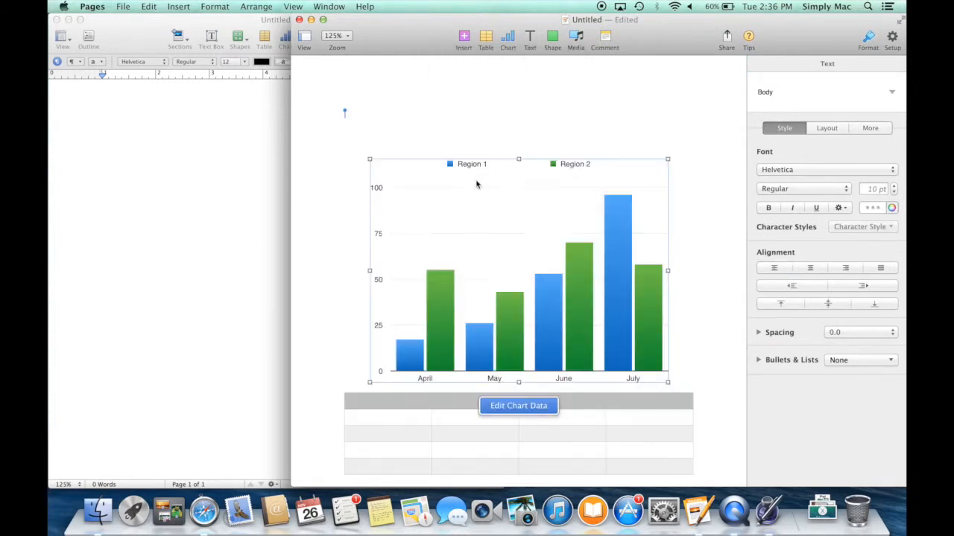
drag(500, 243, 459, 203)
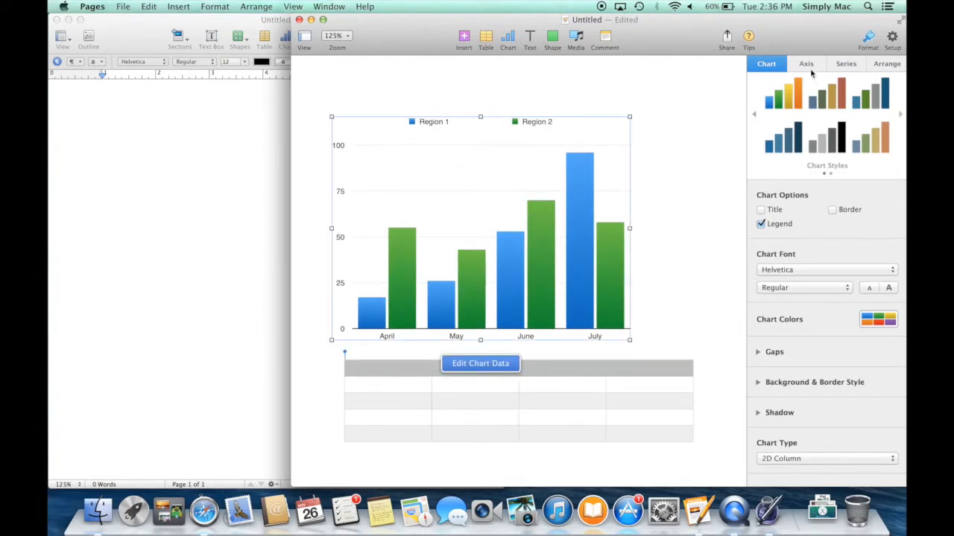
Step: Review the chart's axis, series and arrangement options, and hide and reshow the formatting options
click(807, 64)
click(846, 64)
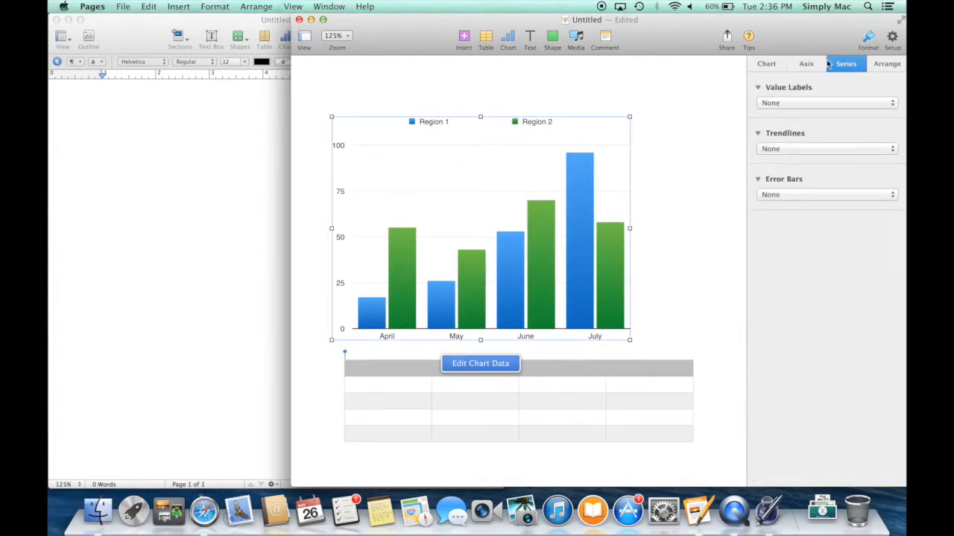
click(765, 64)
click(882, 65)
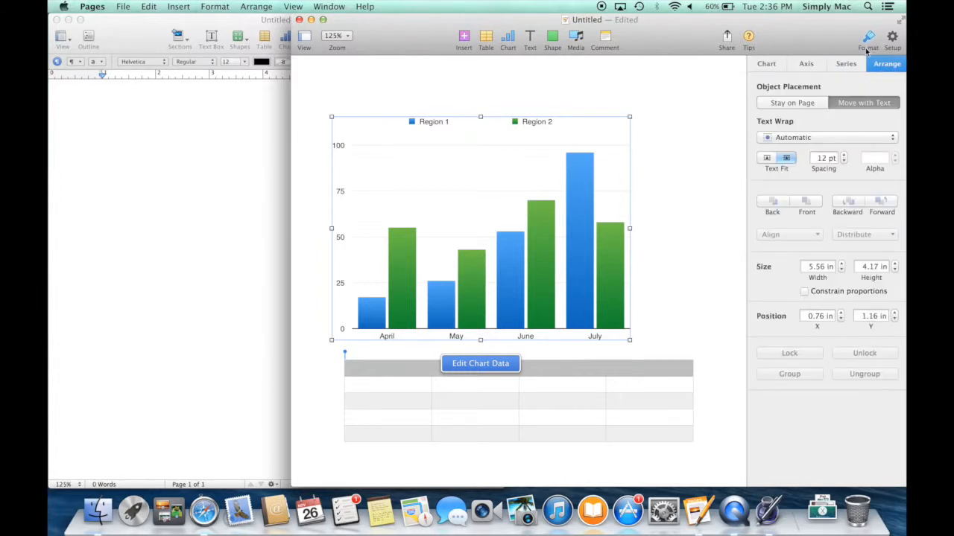
click(868, 44)
click(703, 37)
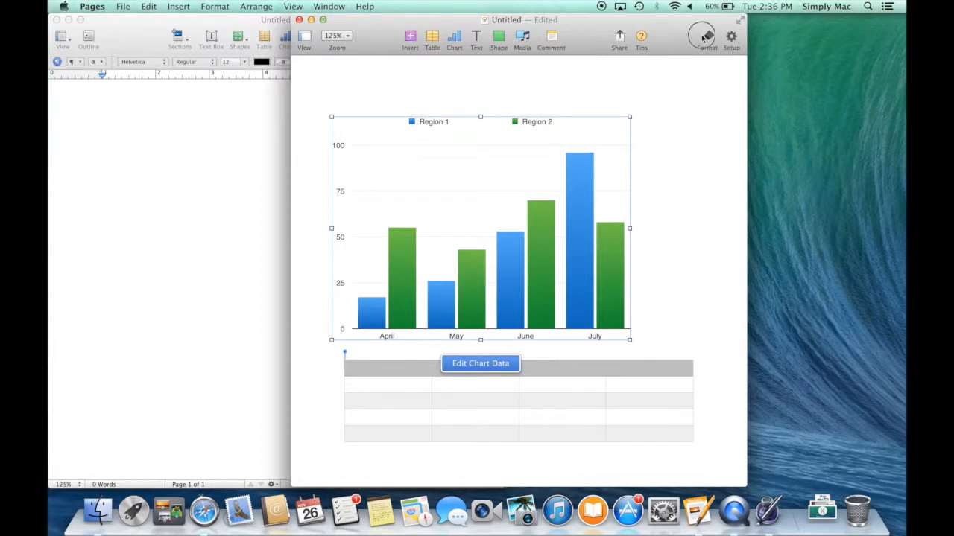
Step: Examine the table, cell and text options for a header cell in column C, and return to the body text
click(570, 376)
click(775, 65)
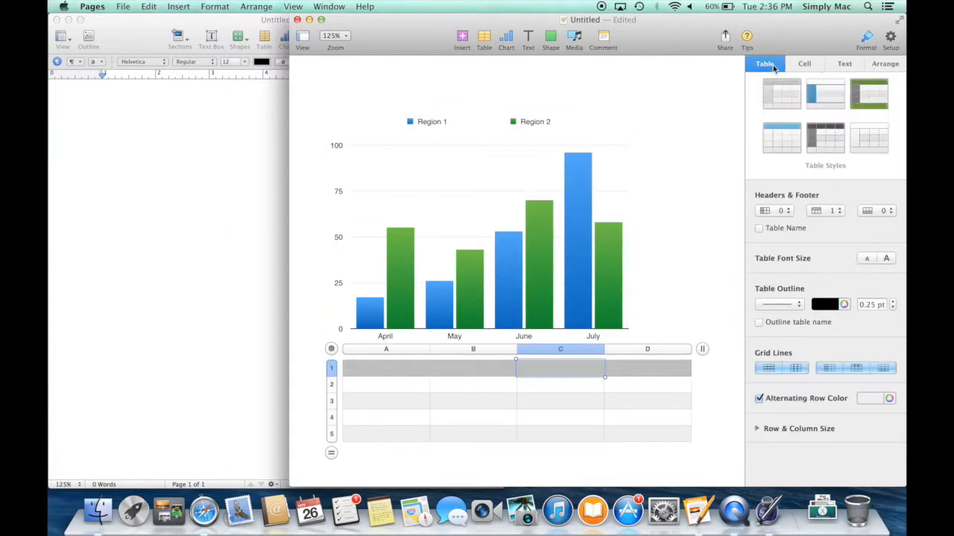
click(814, 64)
click(848, 68)
click(589, 117)
scroll(589, 117, up, 2)
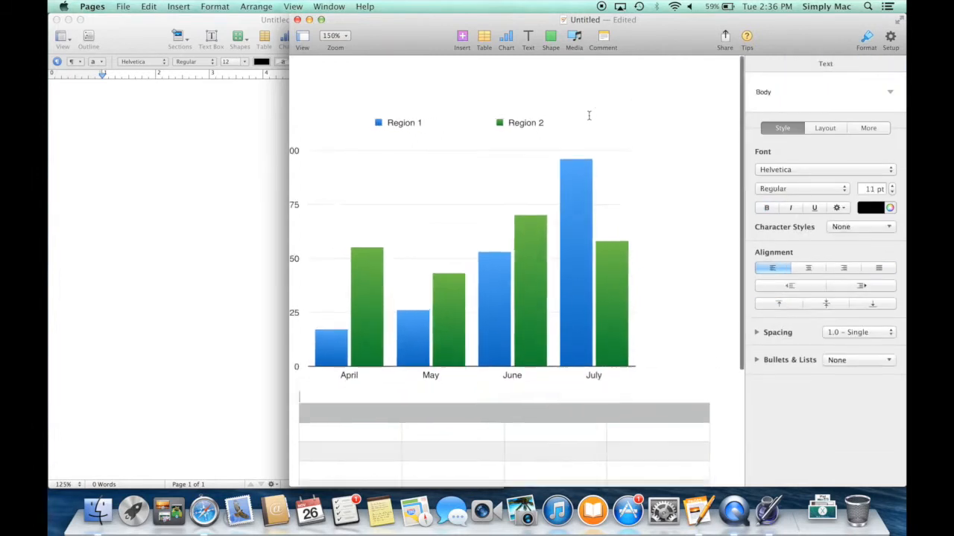
scroll(566, 187, down, 3)
scroll(565, 187, up, 1)
click(548, 88)
click(651, 118)
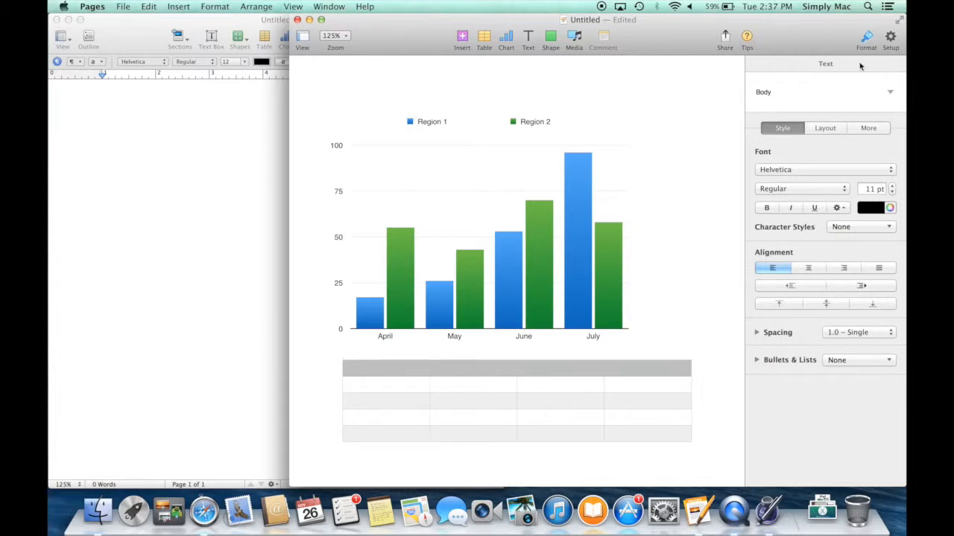
Step: Review the document setup, including the printer choices and the section's header, footer and page numbering options
click(892, 39)
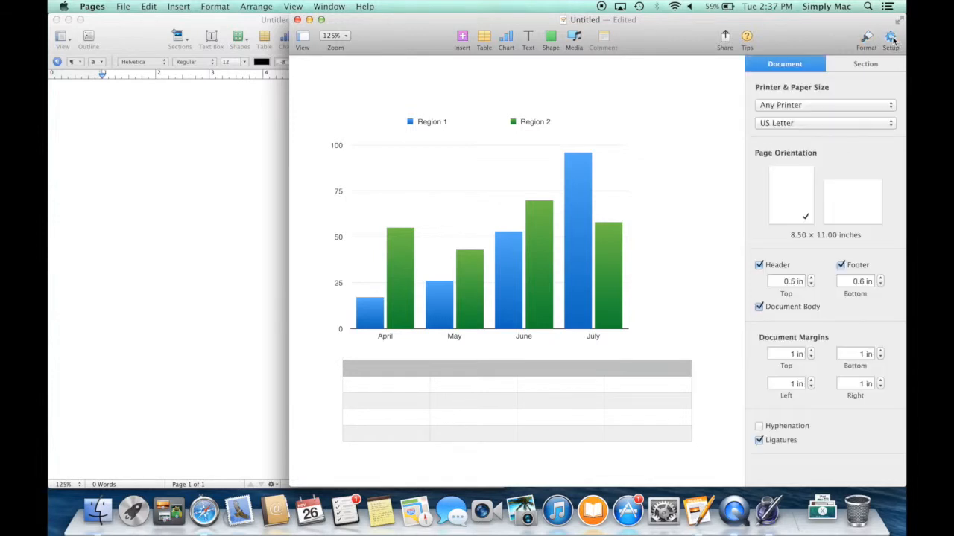
click(839, 104)
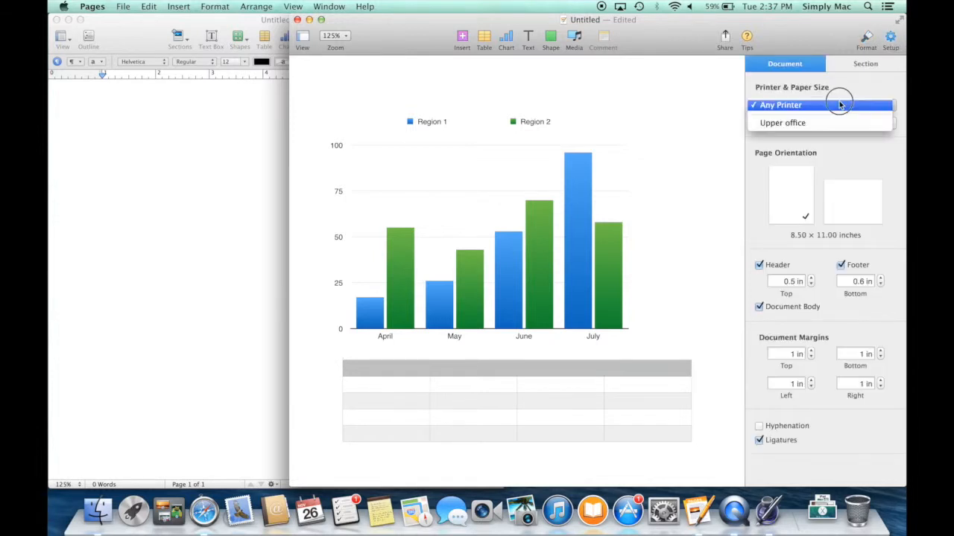
click(839, 105)
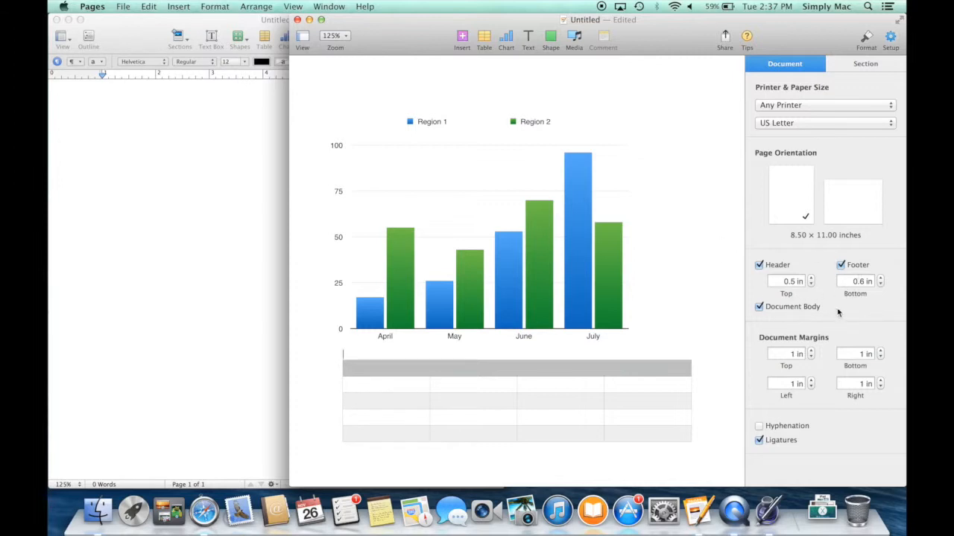
click(857, 65)
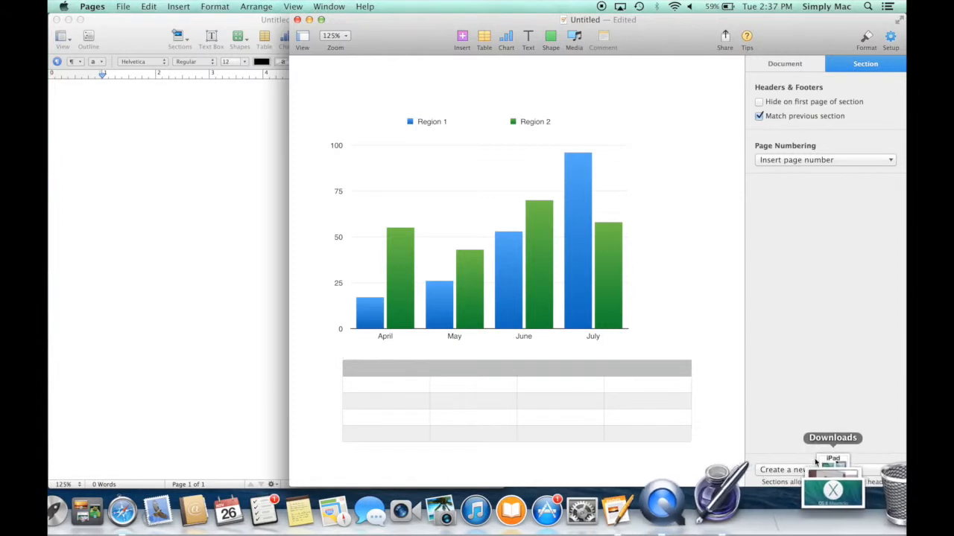
click(817, 469)
click(835, 381)
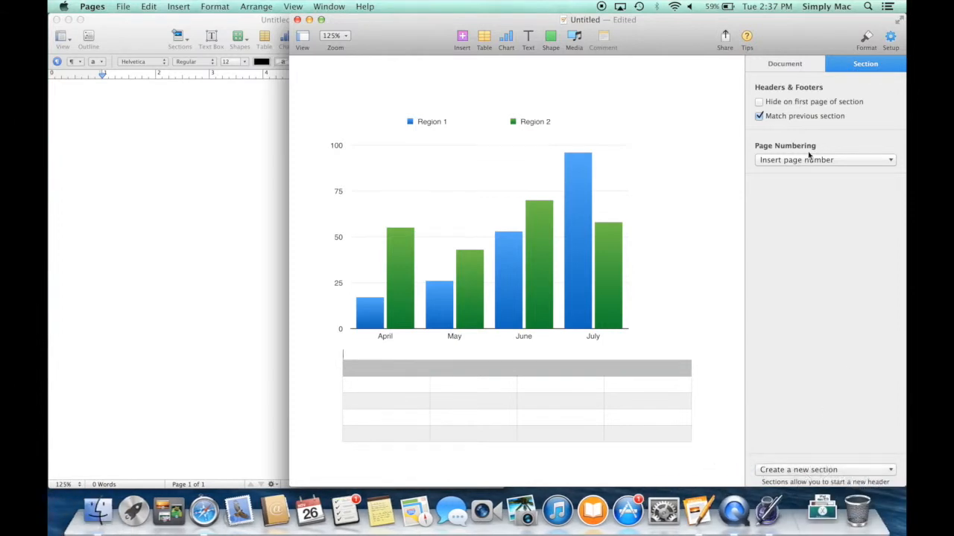
Step: Compare the text formatting options with the section setup options, ending on the text formatting
click(865, 39)
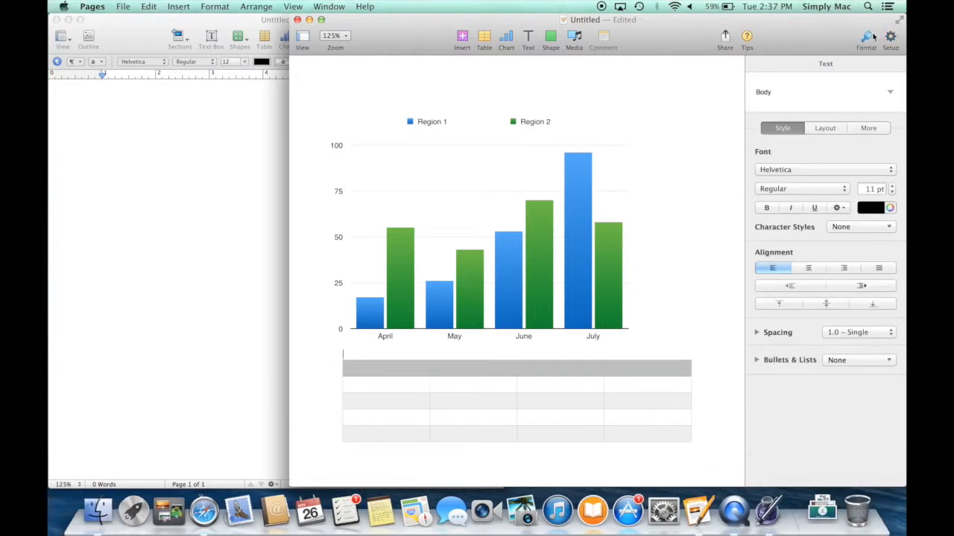
click(893, 47)
click(866, 39)
click(890, 38)
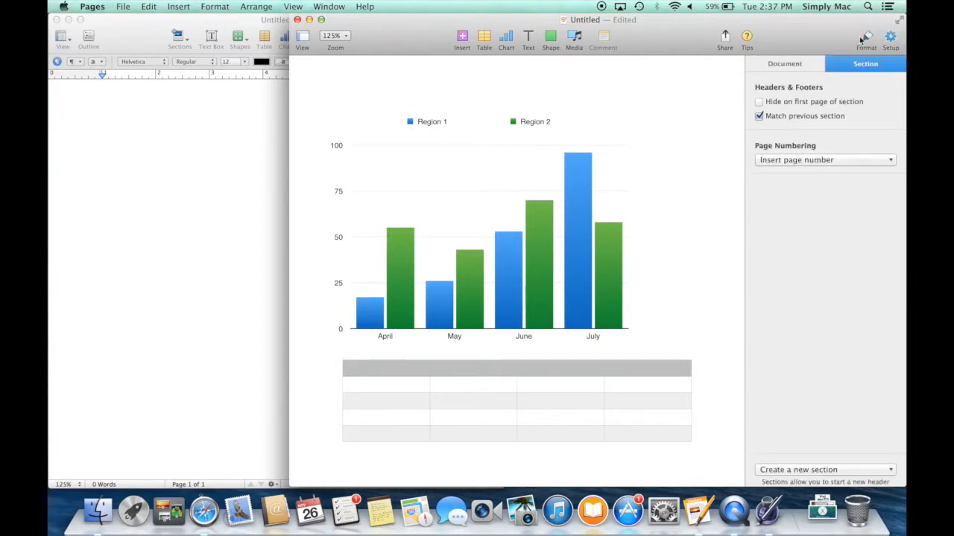
click(863, 40)
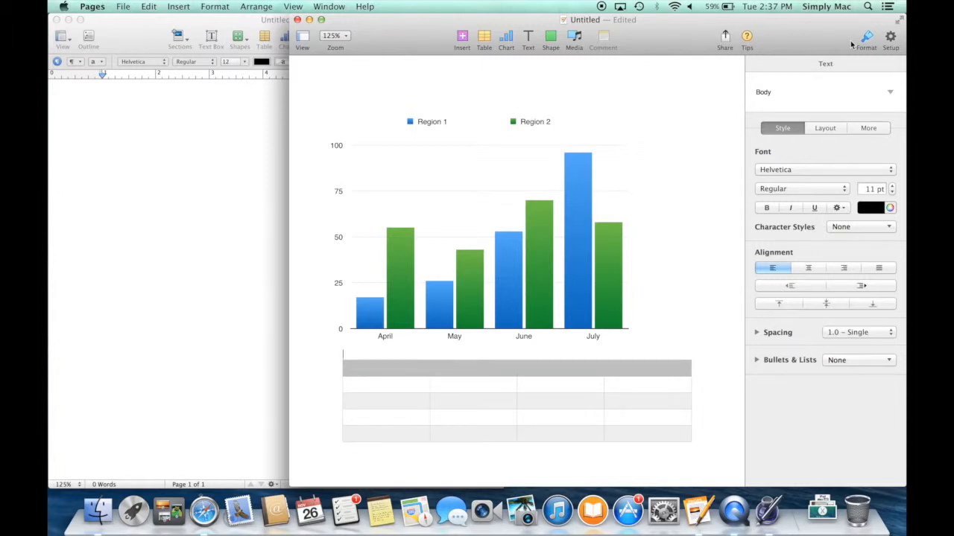
Step: Switch to the iWork '09 version of Pages and examine its Inspector's settings from layout and text through table and chart
key(super+Tab)
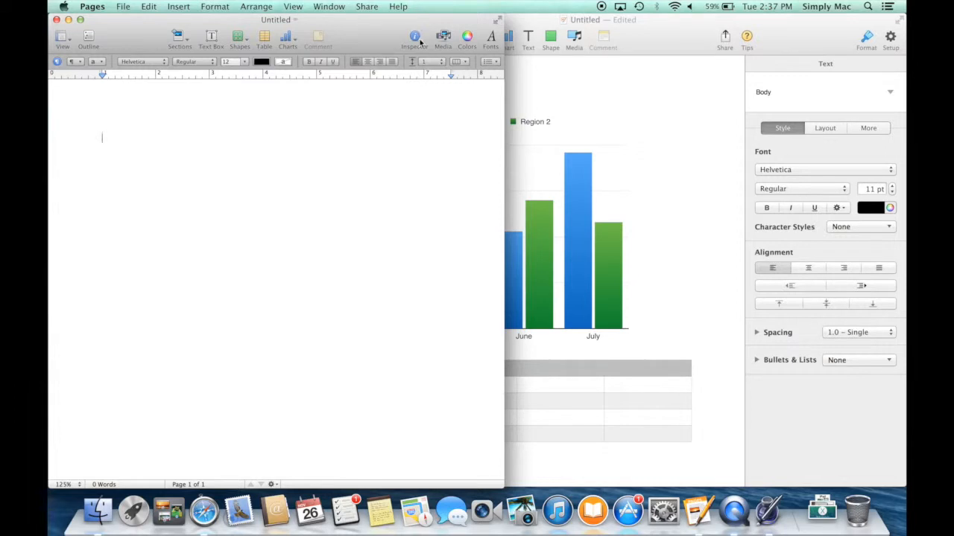
click(421, 41)
click(531, 30)
click(541, 33)
click(556, 31)
click(570, 31)
click(584, 30)
click(597, 30)
click(611, 29)
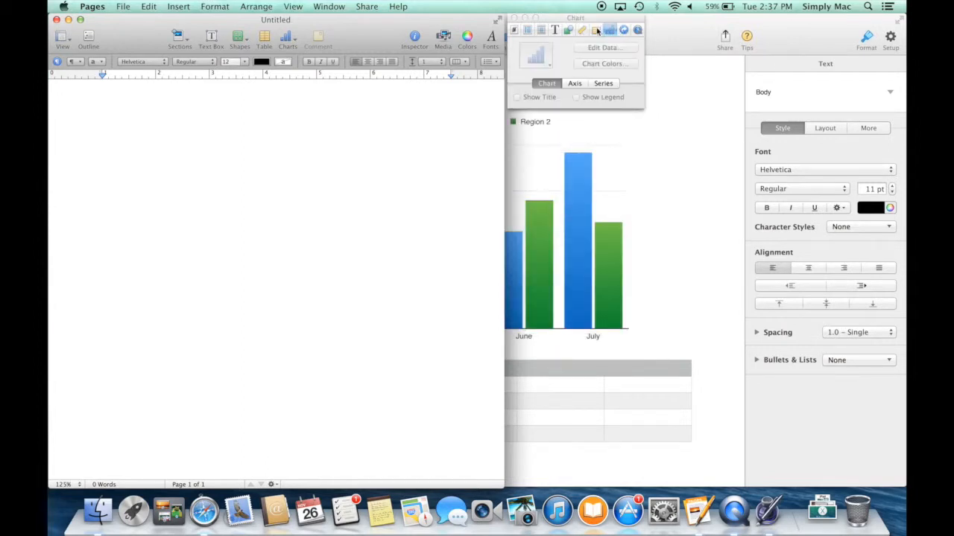
Step: Revisit the Inspector's table, metrics and chart settings, and close the Inspector
click(597, 29)
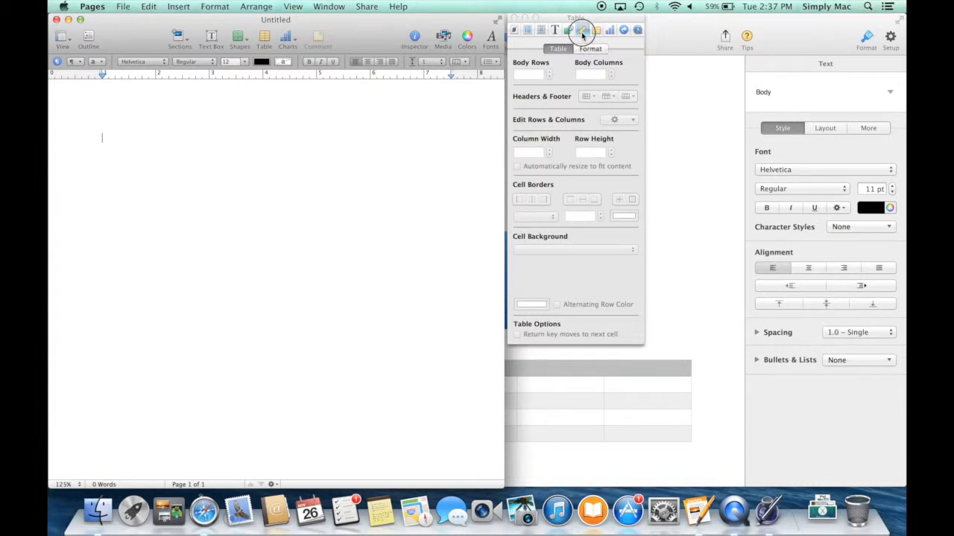
click(582, 30)
click(610, 31)
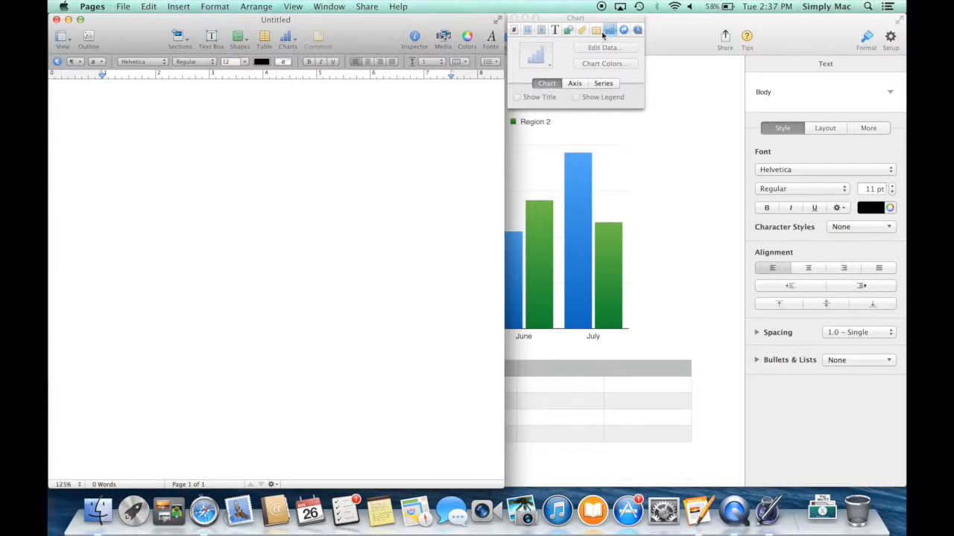
click(514, 19)
Step: Return to the new Pages document and compare the formatting options for the table, the chart and the body text
click(537, 23)
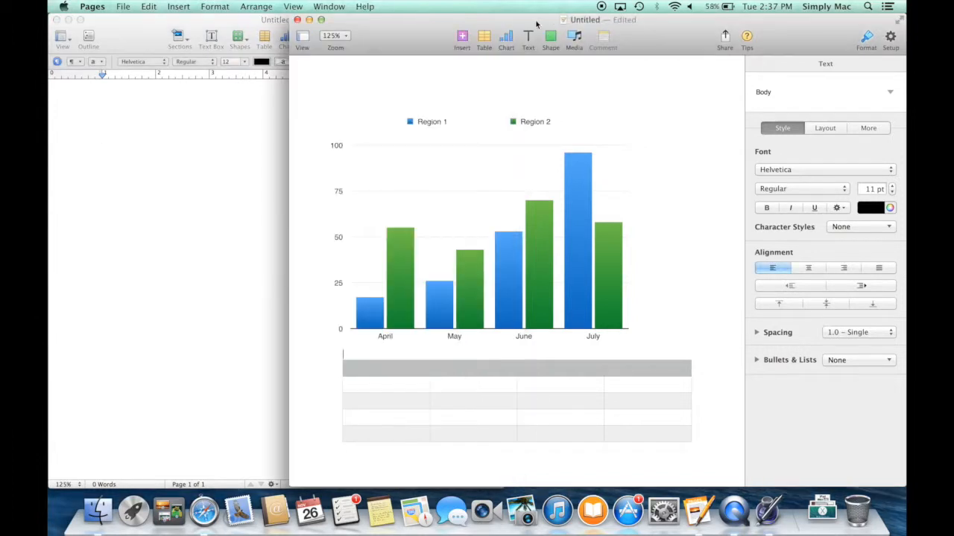
click(493, 228)
click(519, 395)
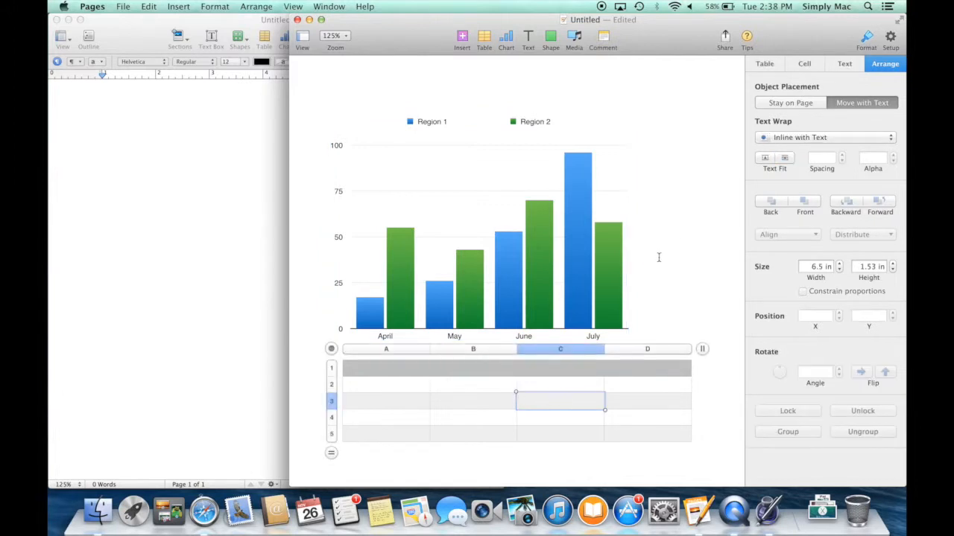
click(689, 241)
click(541, 241)
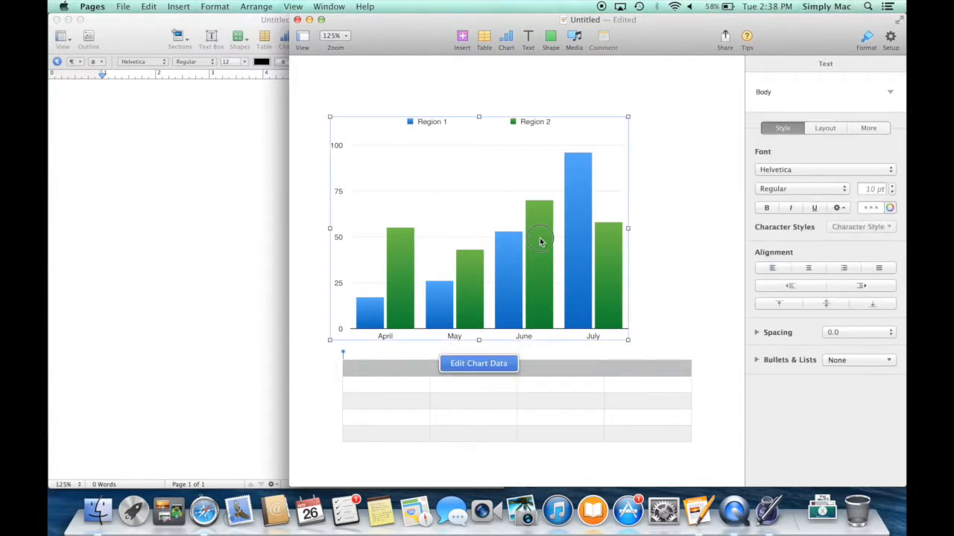
click(573, 384)
click(680, 180)
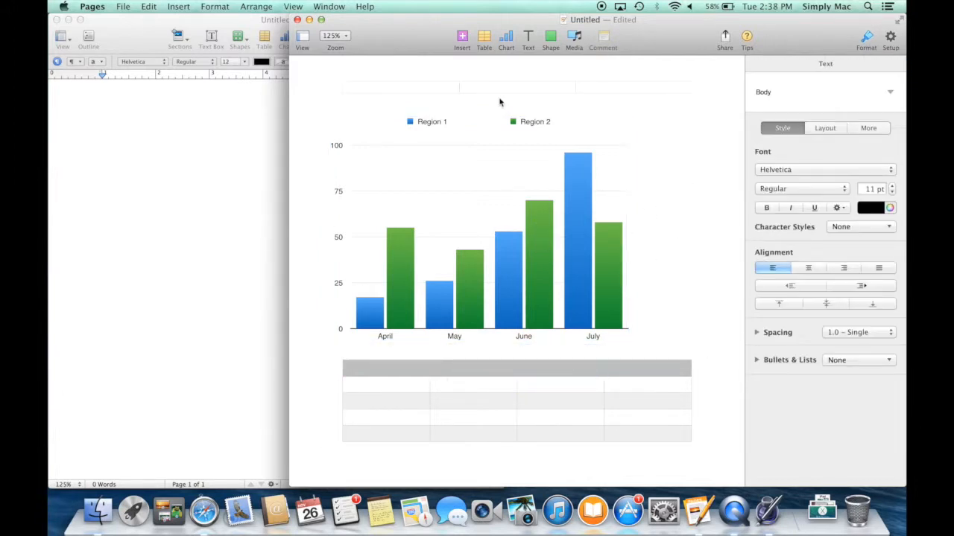
Step: Review the formats the document can be exported to, including Pages '09
click(126, 5)
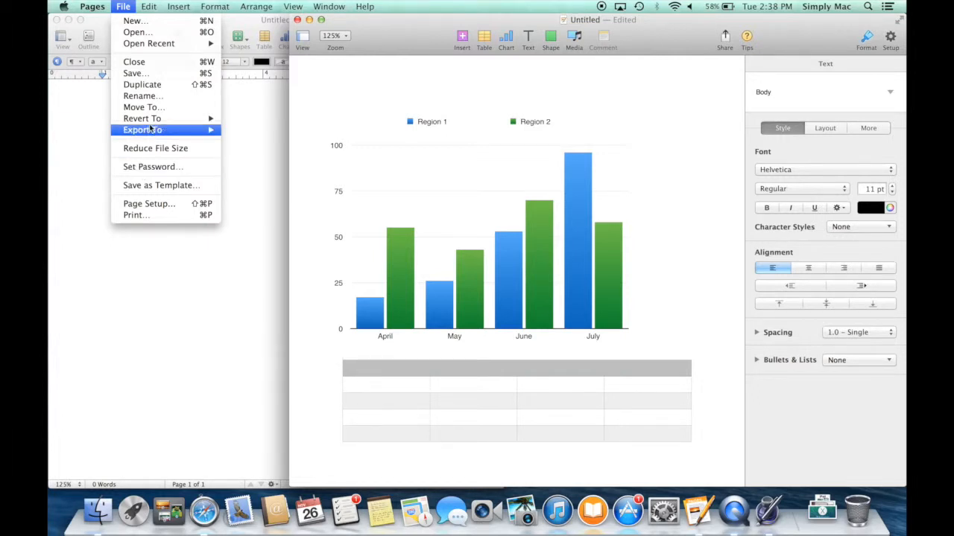
mouse_move(153, 131)
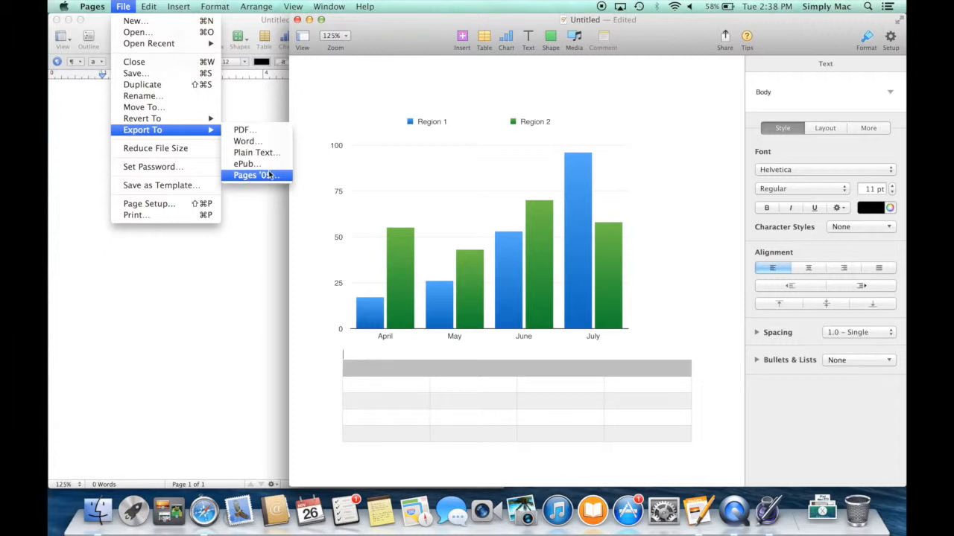
click(310, 5)
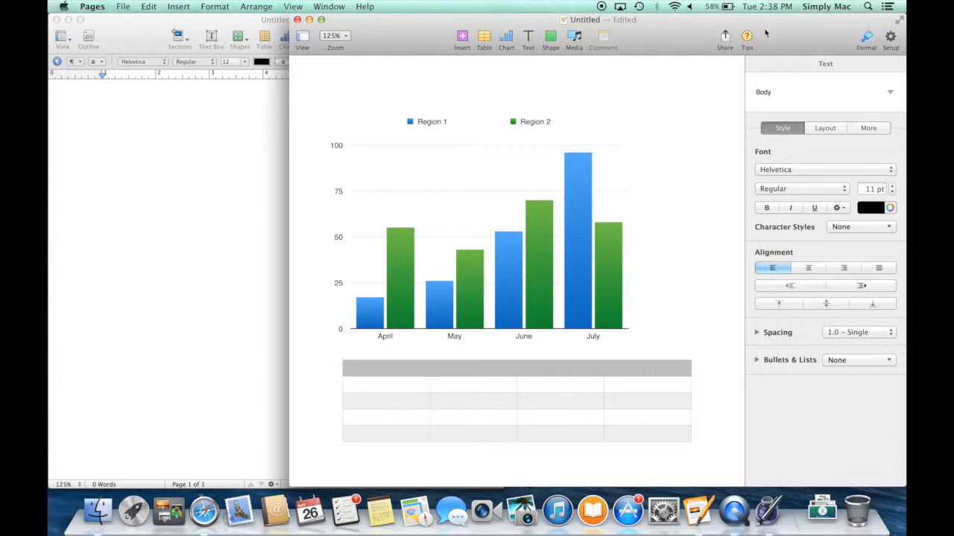
Step: Examine the PDF, Word, ePub and Pages options for emailing a copy of the document, and cancel sending
click(725, 38)
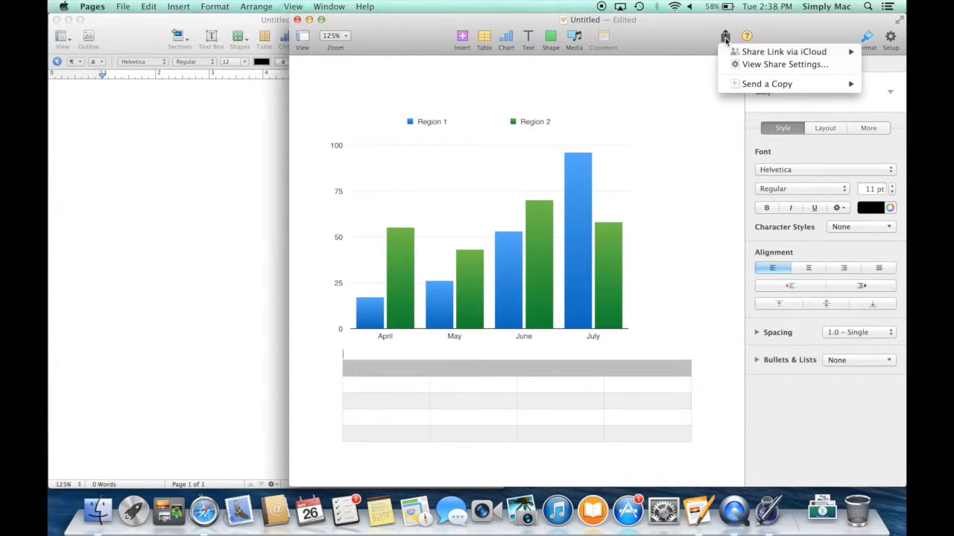
mouse_move(727, 86)
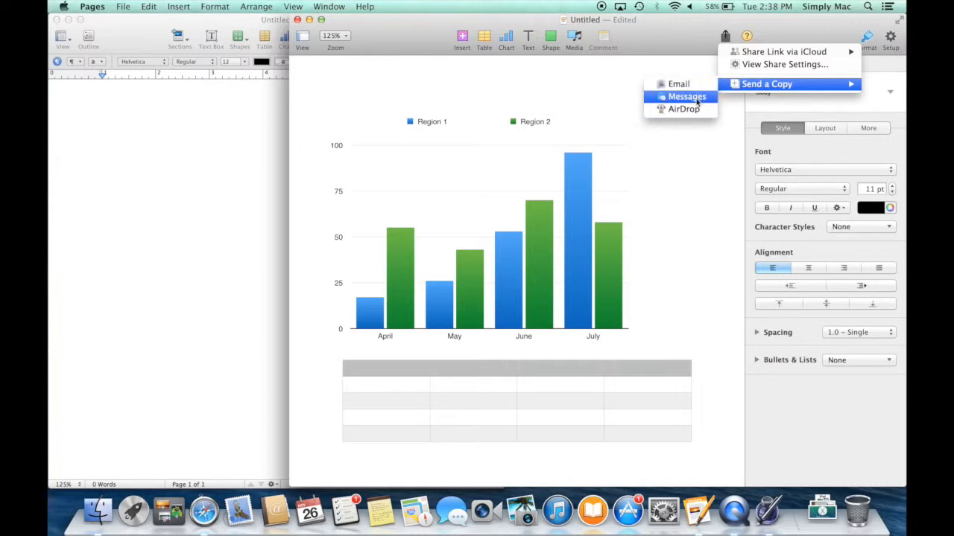
click(694, 89)
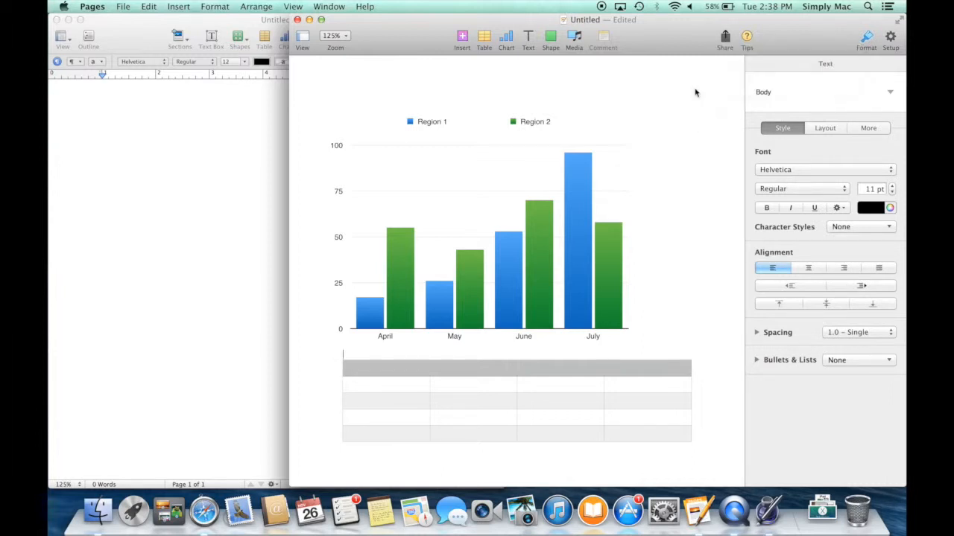
click(531, 98)
click(618, 99)
click(725, 90)
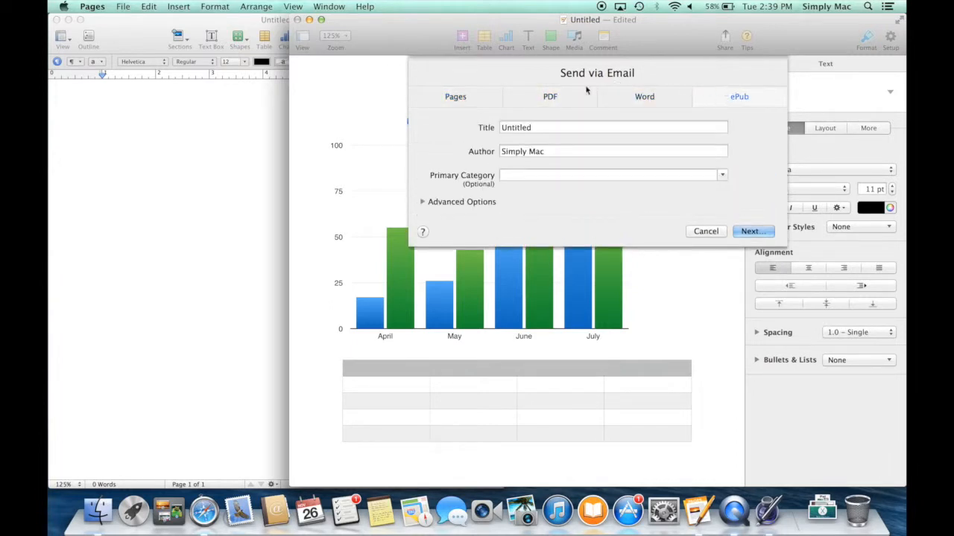
click(467, 104)
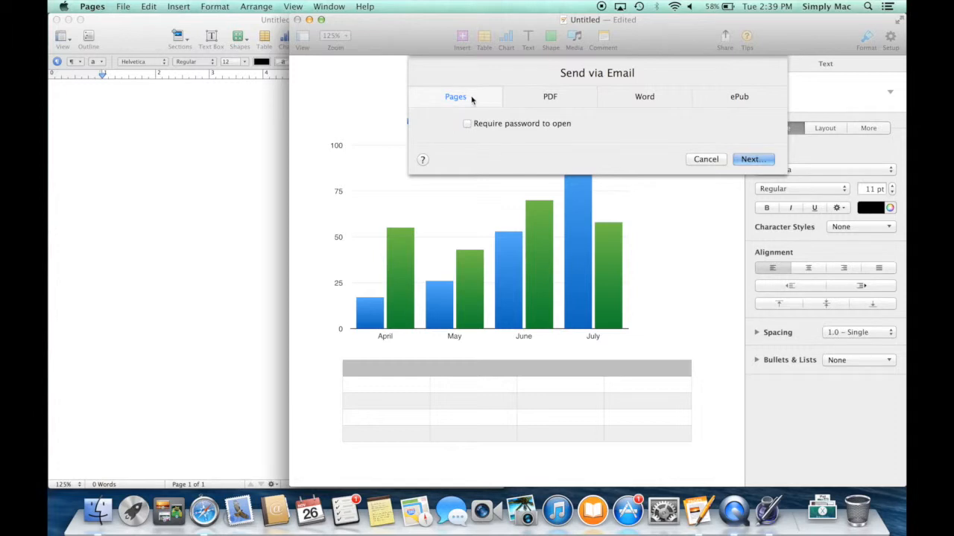
click(705, 160)
Step: Look over the document's export formats again for comparison with the sharing options
click(92, 6)
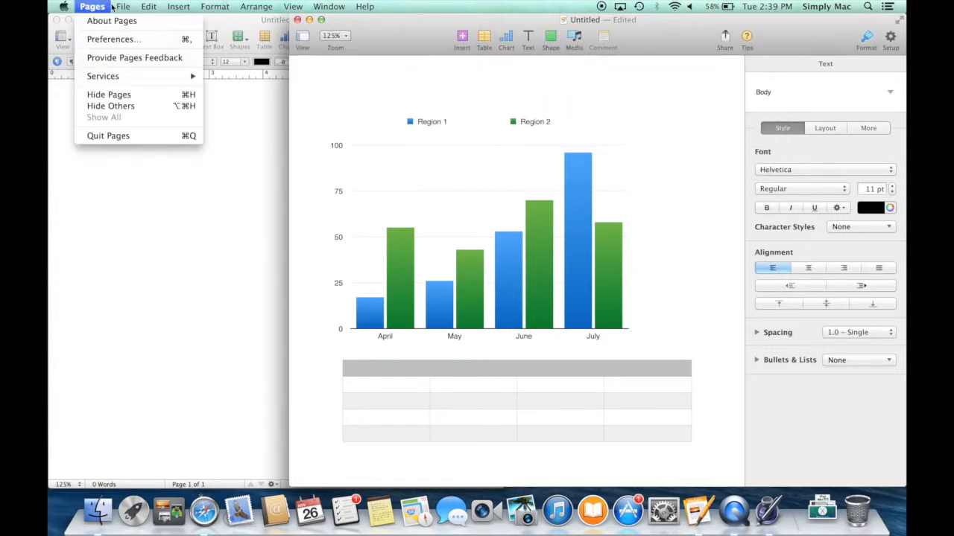
mouse_move(123, 6)
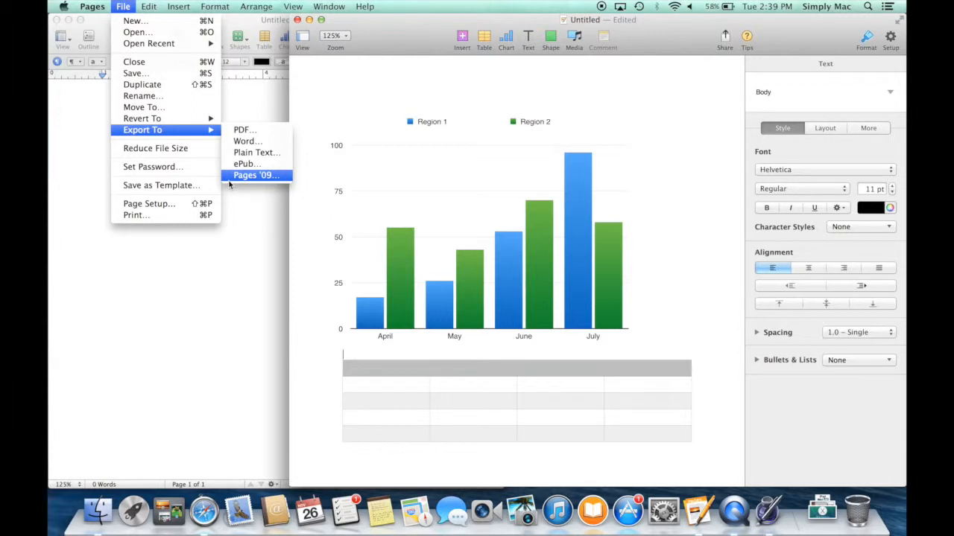
click(426, 39)
Step: Review the ways to share an iCloud link and the document's share settings, leaving sharing off
click(723, 35)
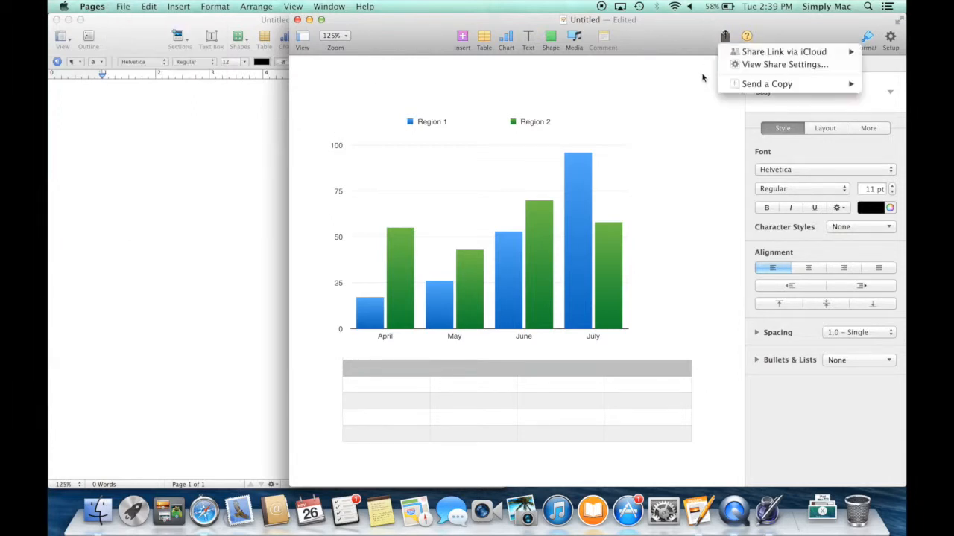
mouse_move(734, 88)
mouse_move(739, 54)
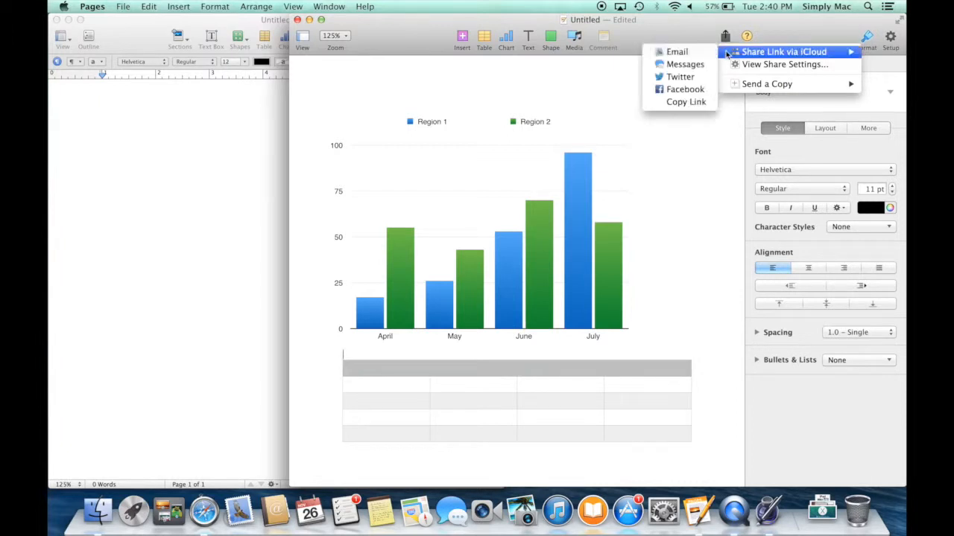
click(777, 64)
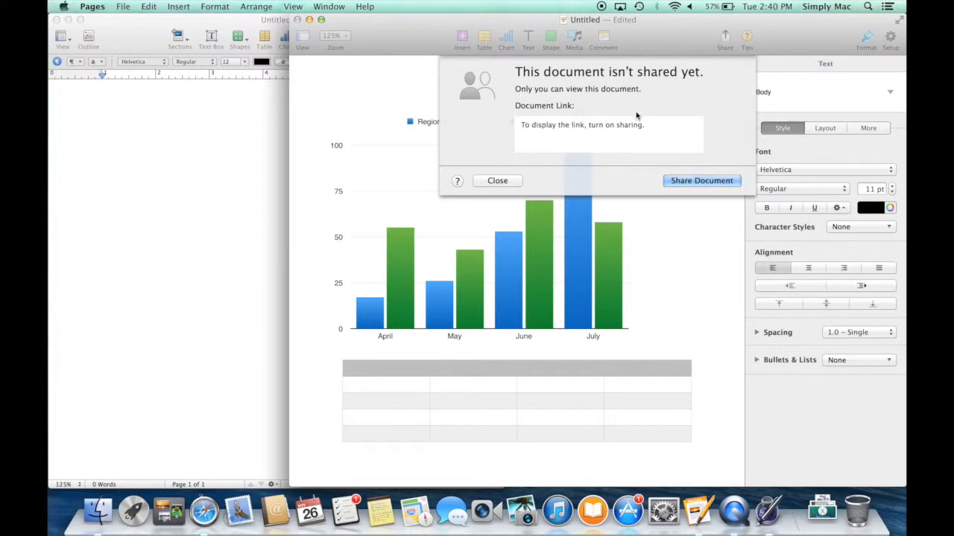
click(504, 177)
click(725, 37)
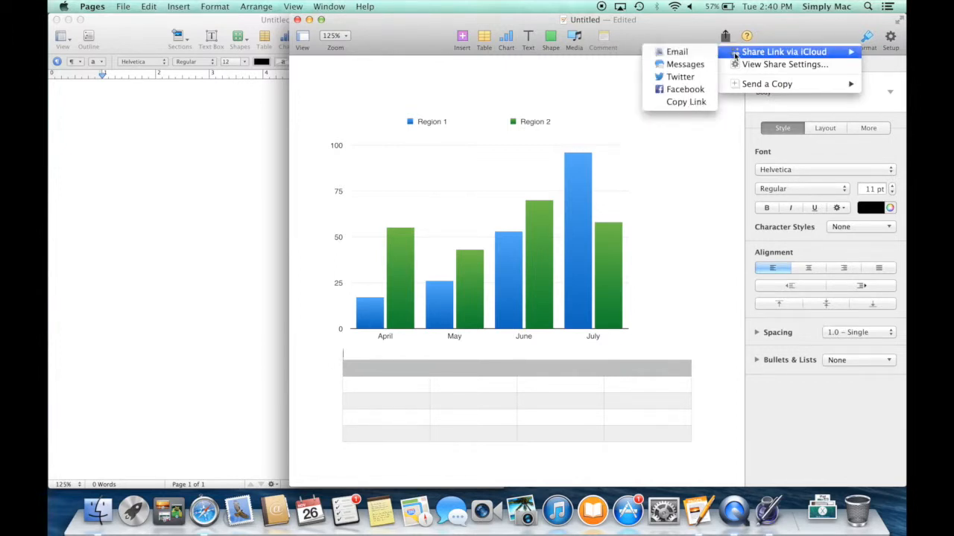
click(685, 34)
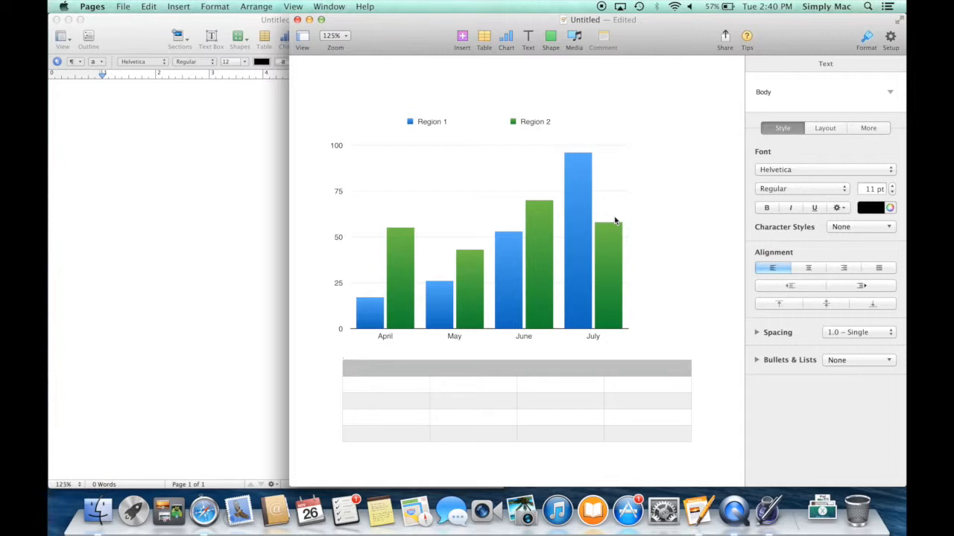
Step: Rename the document as Work Spreadsheet and tag it Orange
click(642, 20)
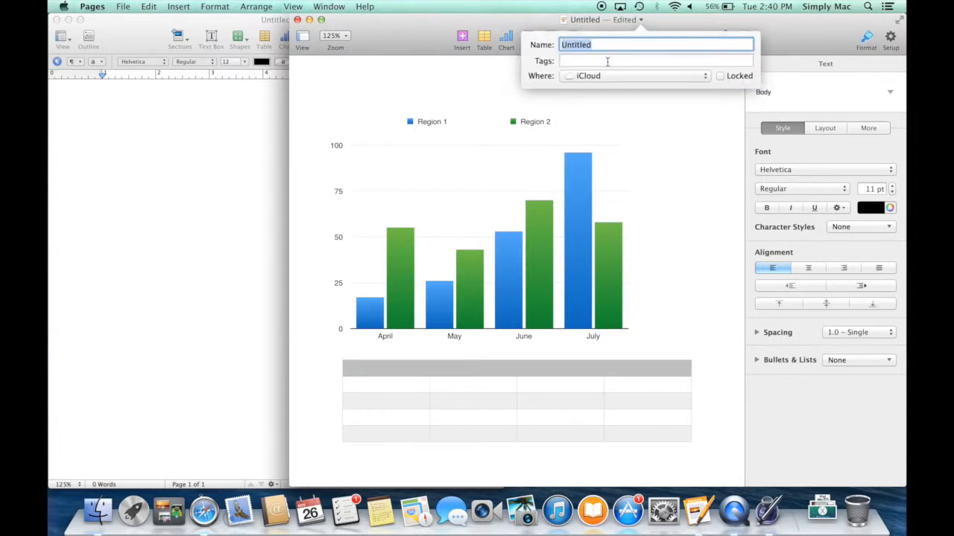
text(Work Spreadsheet)
key(Tab)
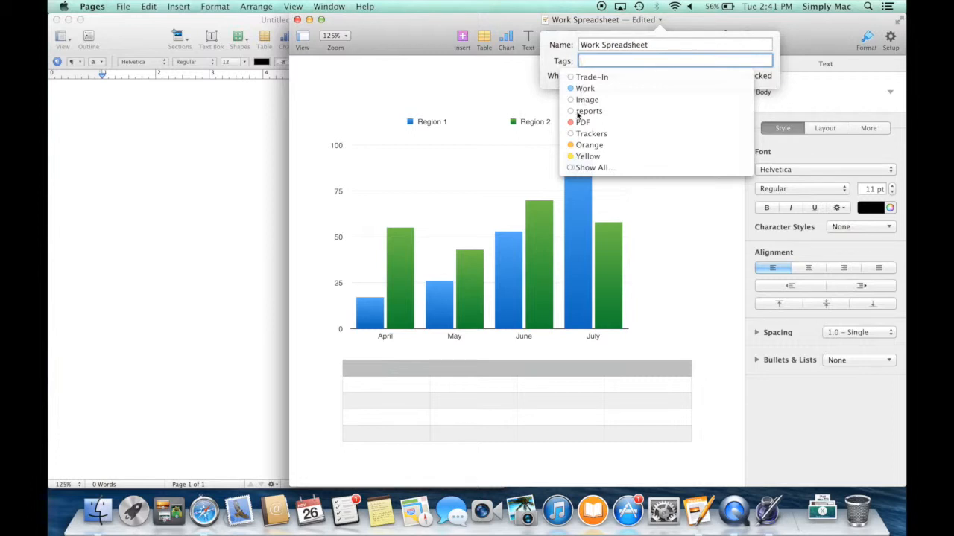
click(578, 146)
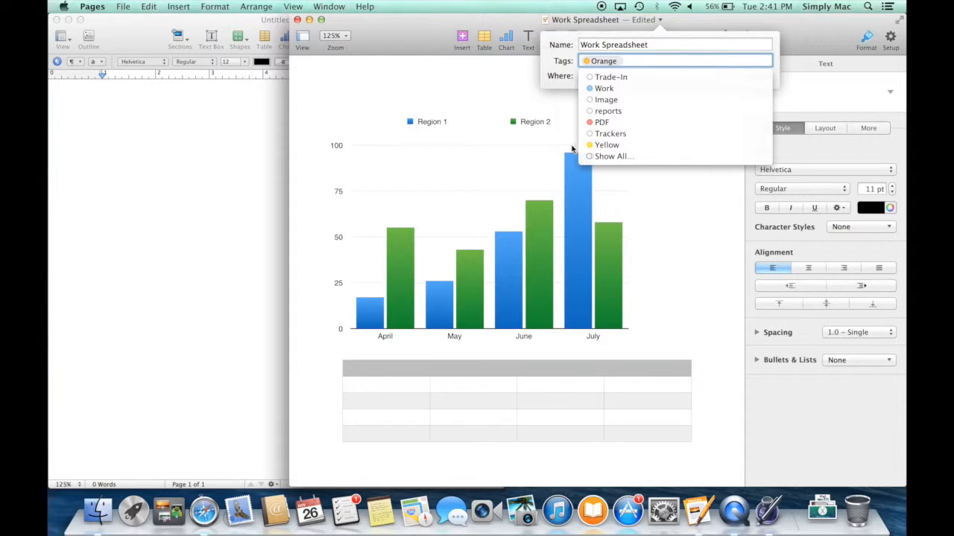
click(556, 66)
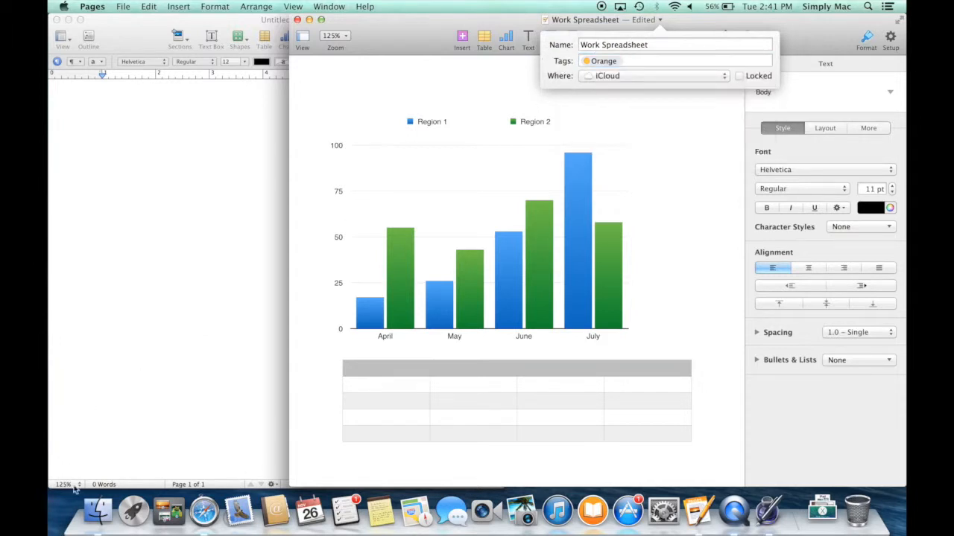
Step: Switch to Finder, view the files tagged Orange, and close the Finder window
click(106, 522)
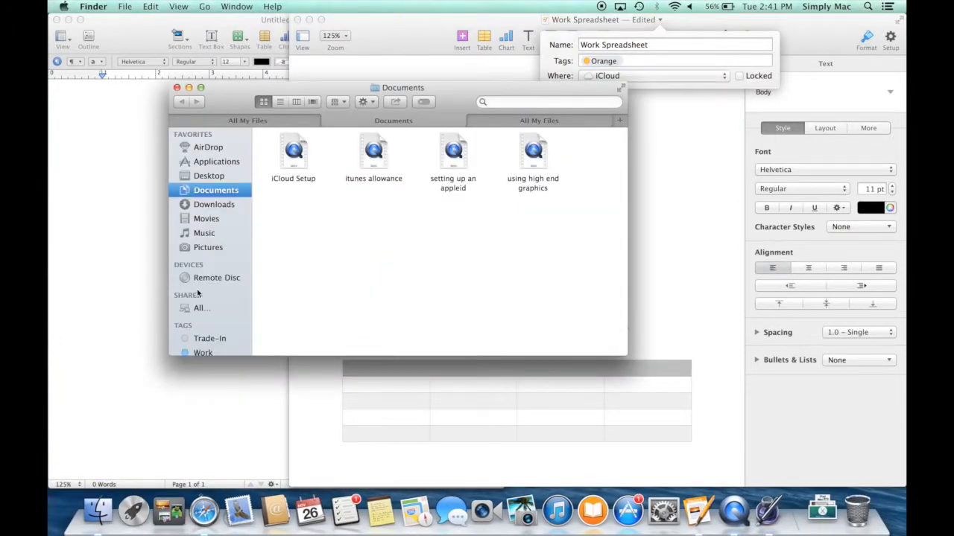
scroll(197, 295, down, 3)
scroll(197, 294, down, 1)
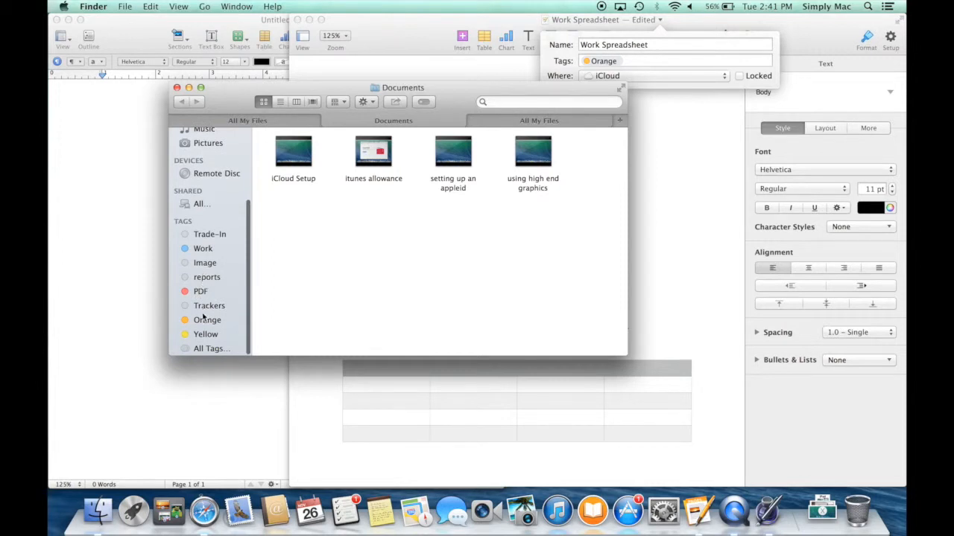
click(203, 321)
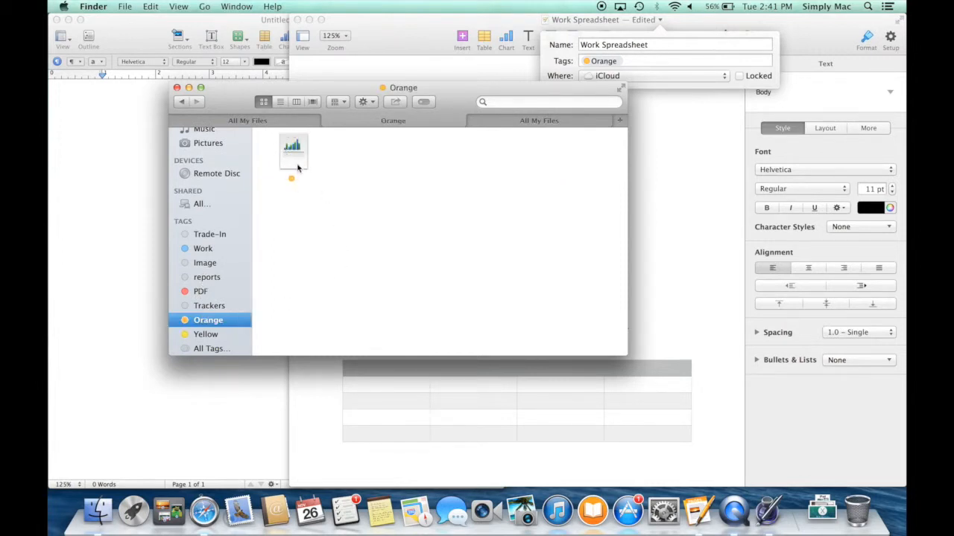
click(177, 87)
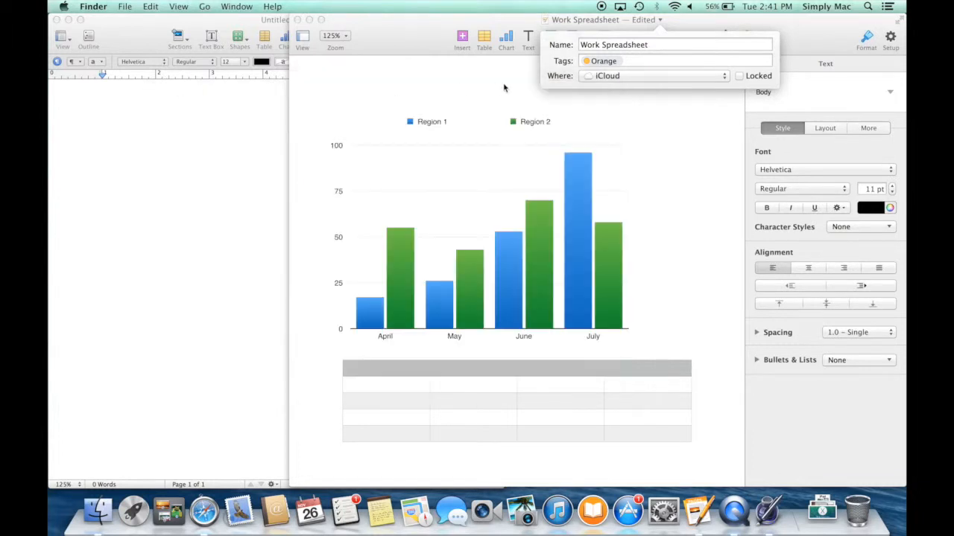
Step: Review the document's available storage locations and its Locked option, keeping it in iCloud, and close the document details
click(637, 76)
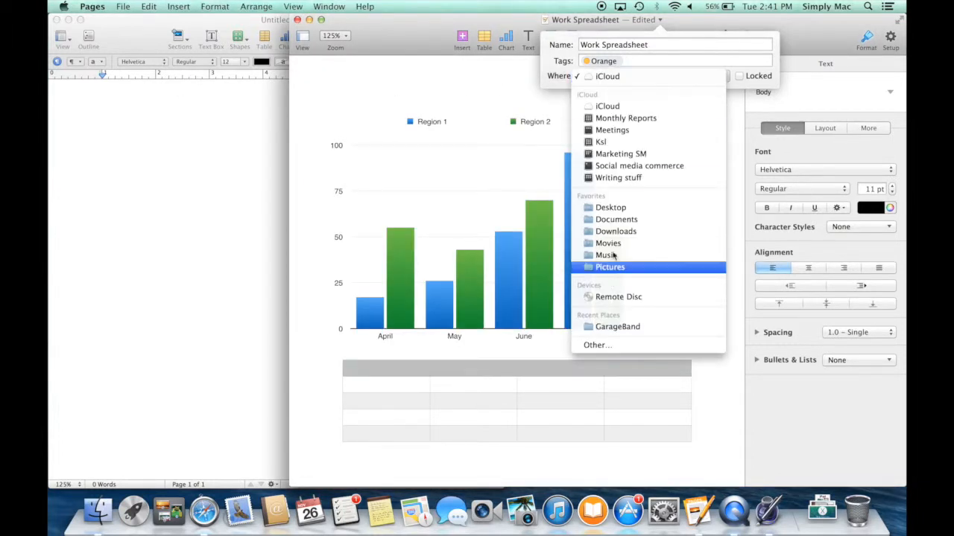
click(553, 76)
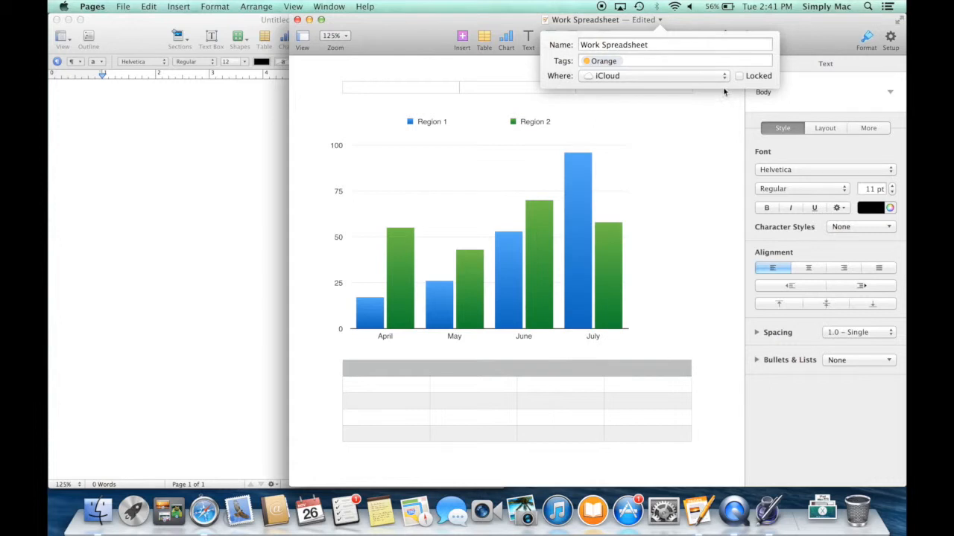
click(739, 76)
click(741, 77)
double_click(654, 42)
click(682, 31)
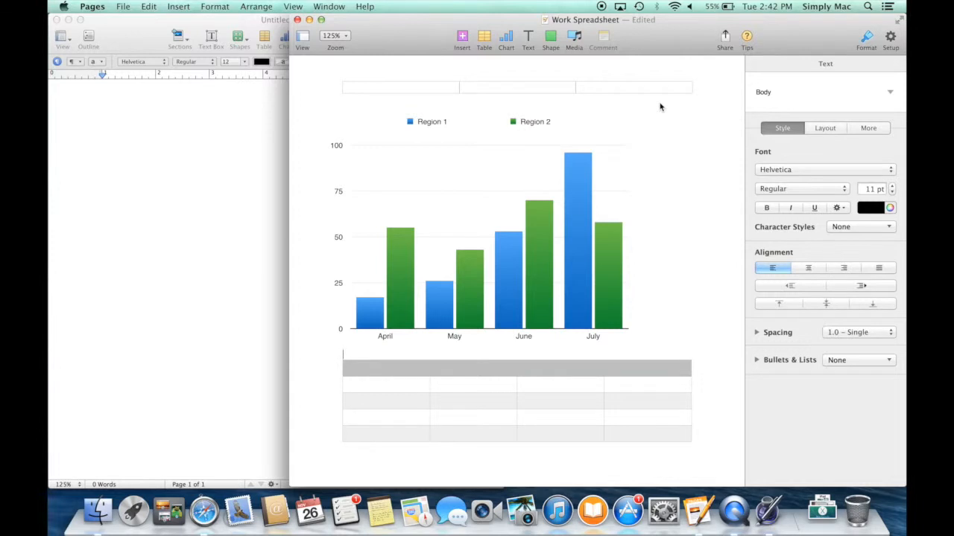
Step: Switch to the blank document in the iWork '09 version of Pages
key(super+Tab)
key(super+Tab)
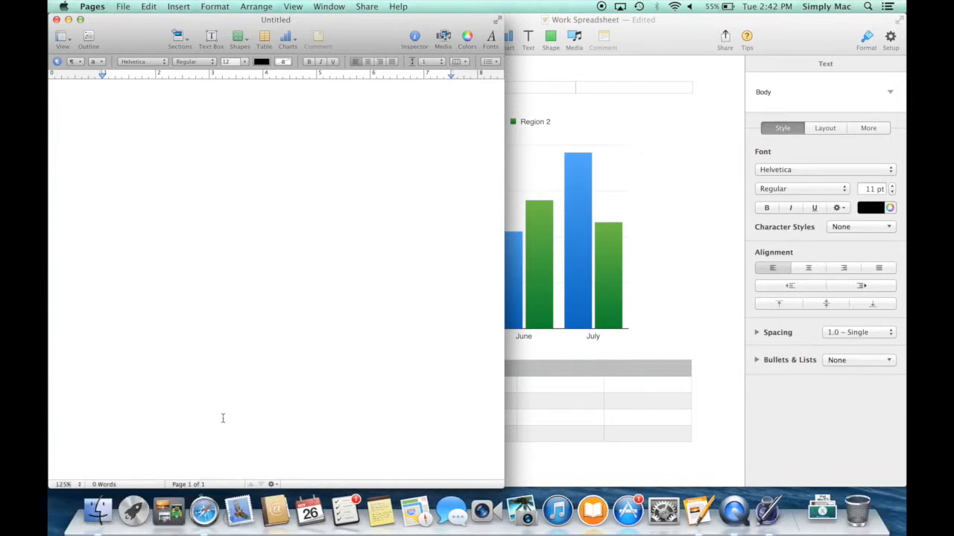
Step: Look up the installed Pages versions in Spotlight, and open the iWork '09 folder within Applications in Finder to locate the older Pages
key(super+space)
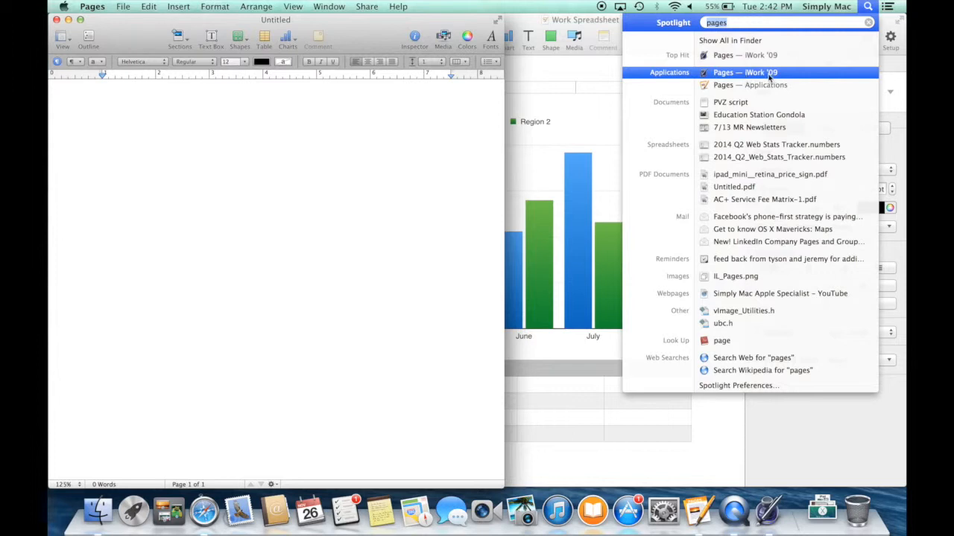
click(97, 509)
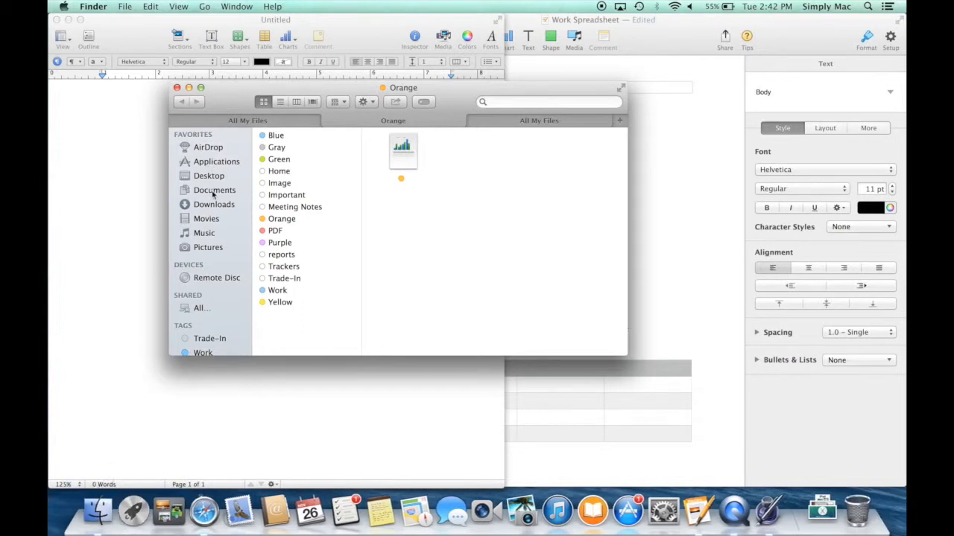
click(217, 161)
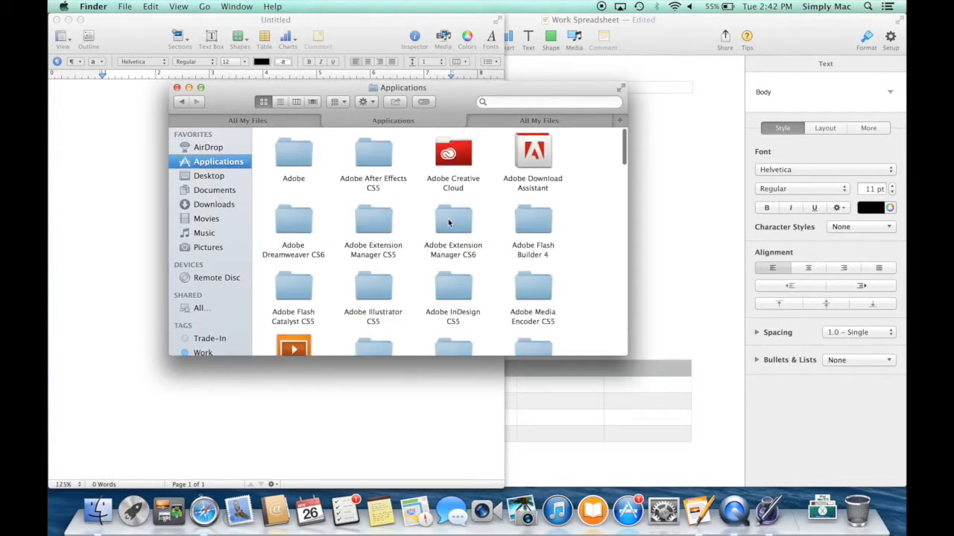
scroll(449, 222, down, 10)
scroll(448, 222, down, 10)
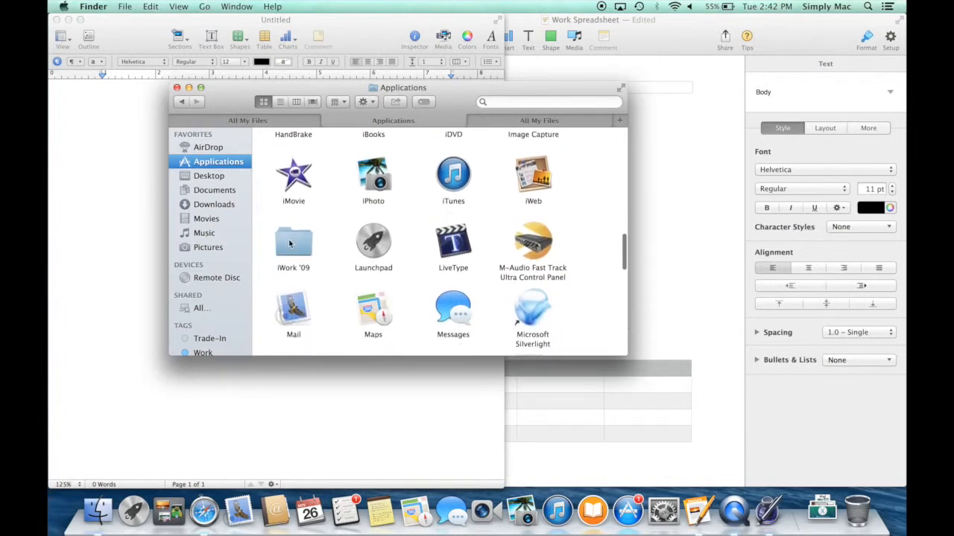
double_click(290, 244)
drag(415, 213, 387, 222)
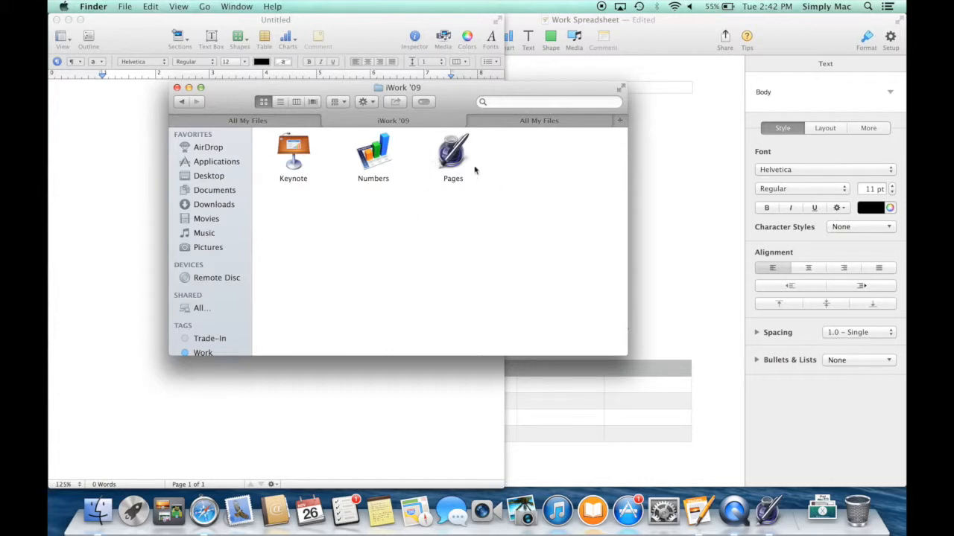
Step: Close the Finder window and switch back to the Work Spreadsheet document in the new Pages
click(176, 88)
click(313, 145)
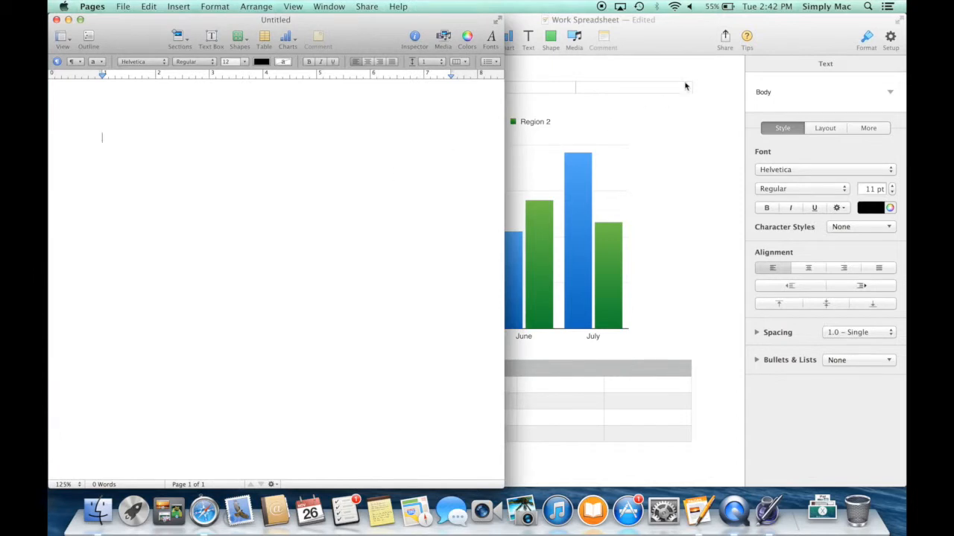
click(802, 41)
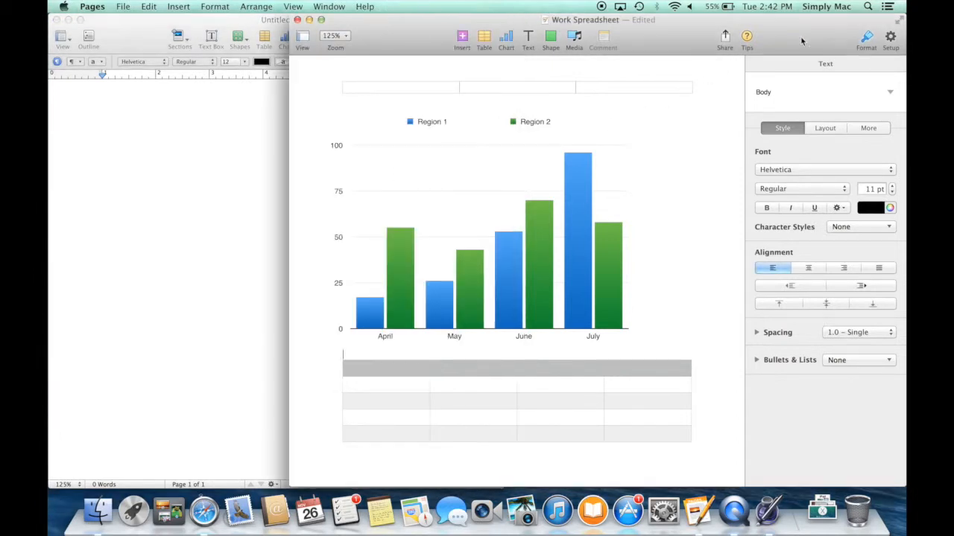